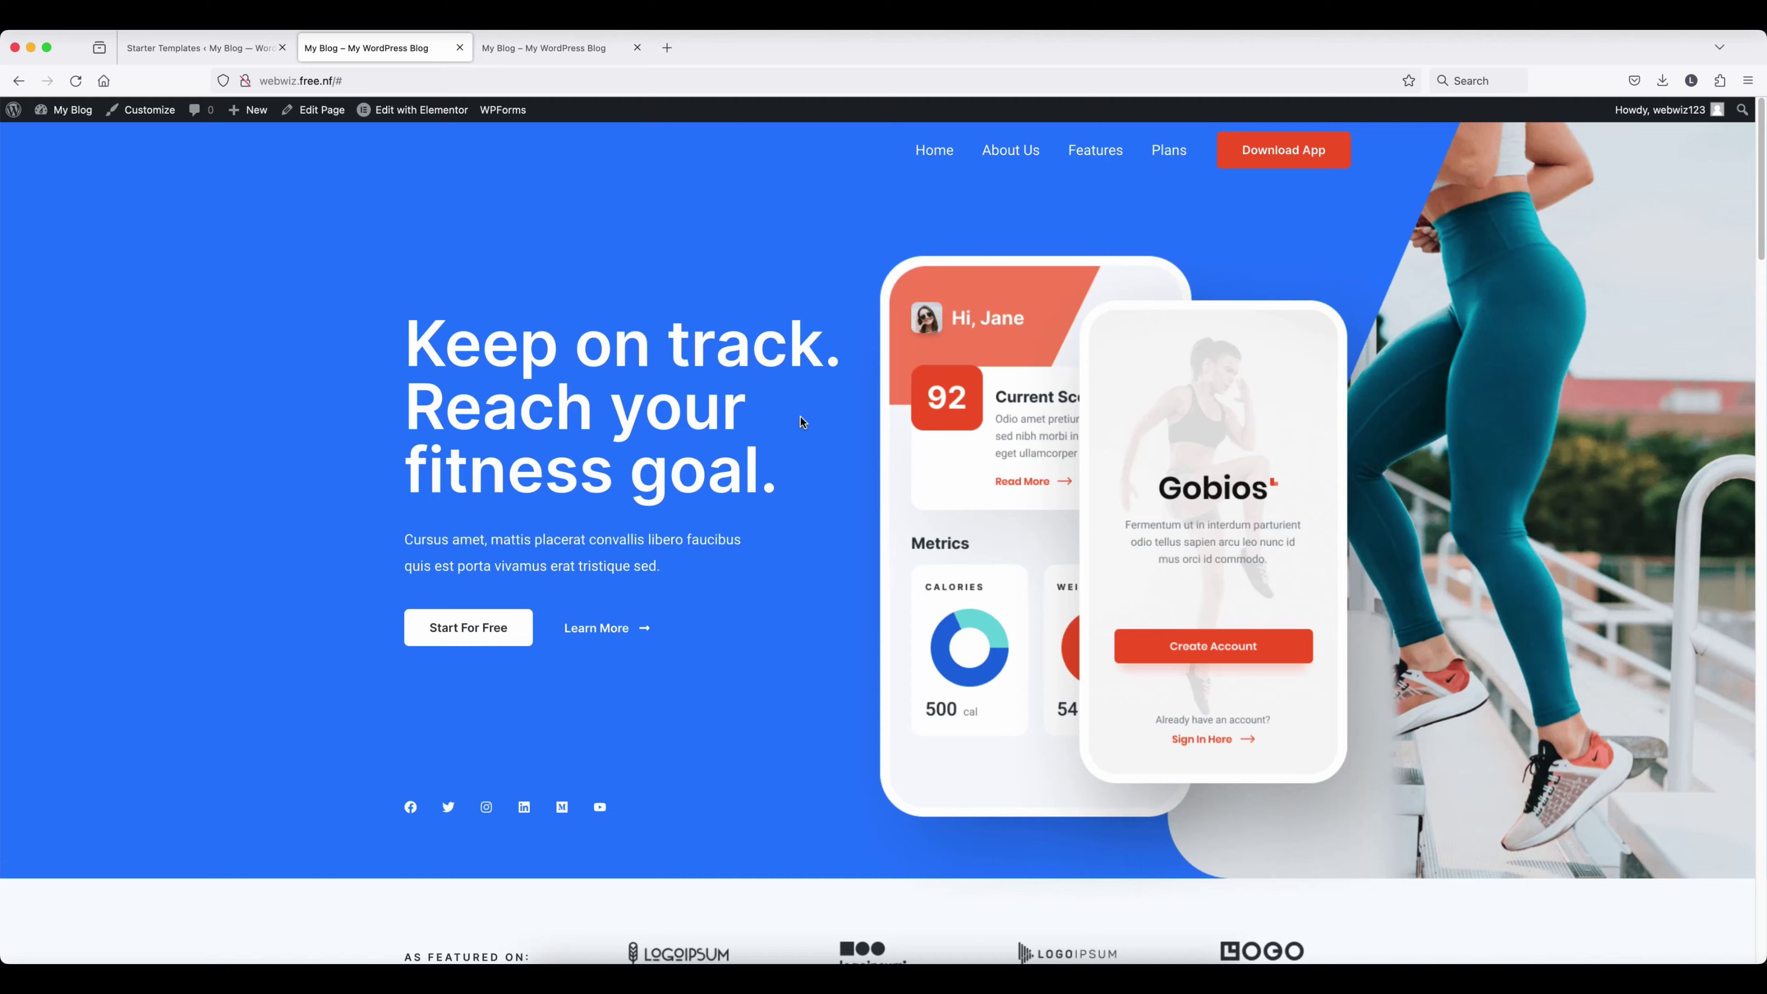
Step: Look over the live home page and exit the finished Starter Templates wizard to the WordPress dashboard
{"action": "scroll", "coordinate": [801, 416], "scroll_direction": "down", "scroll_amount": 15}
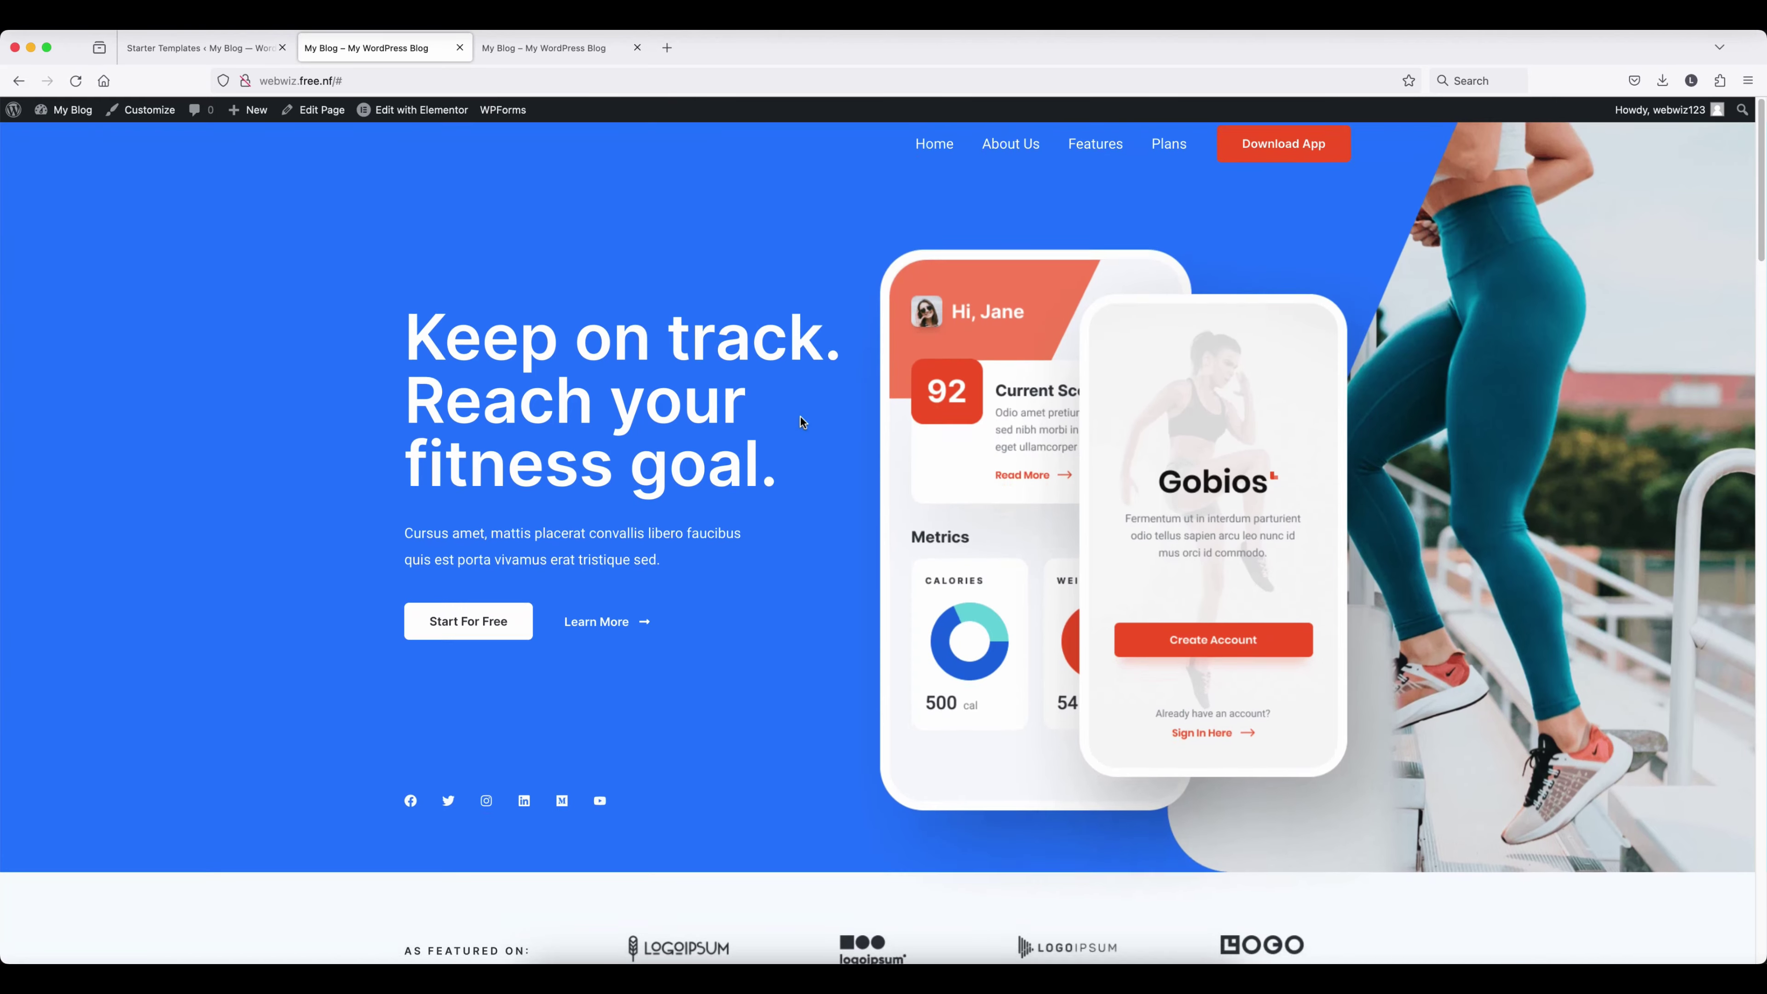
{"action": "scroll", "coordinate": [800, 416], "scroll_direction": "up", "scroll_amount": 20}
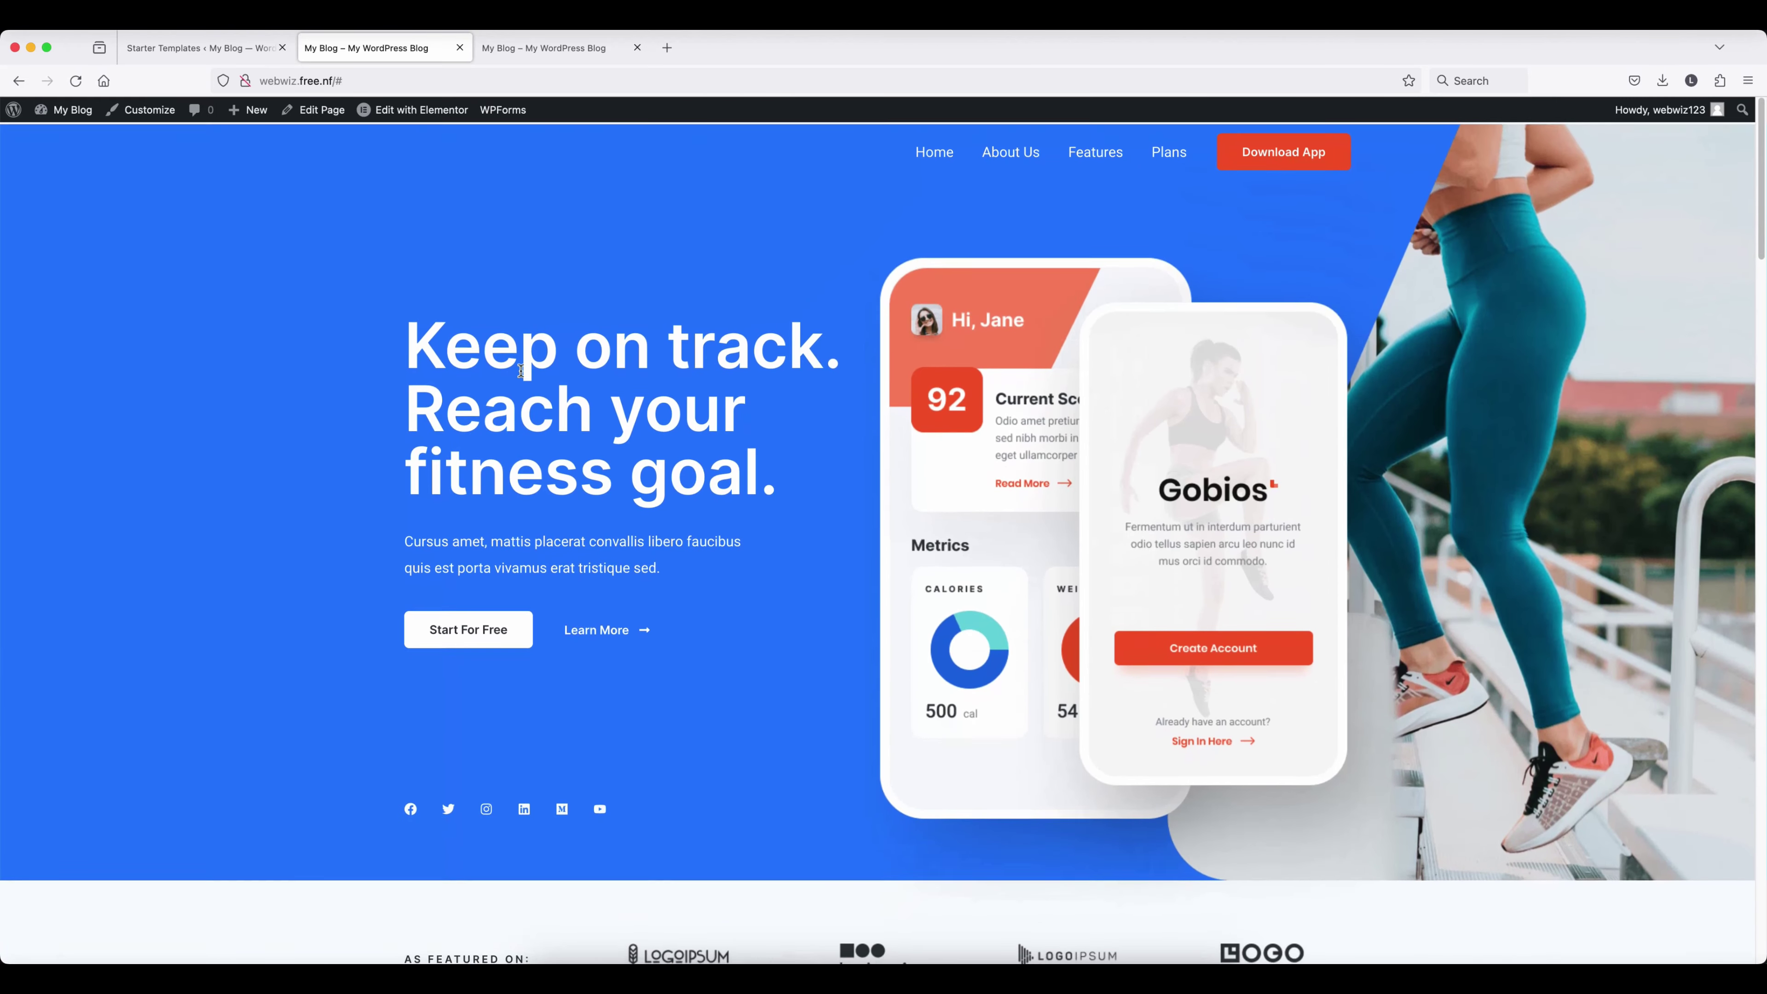
{"action": "left_click", "coordinate": [187, 47]}
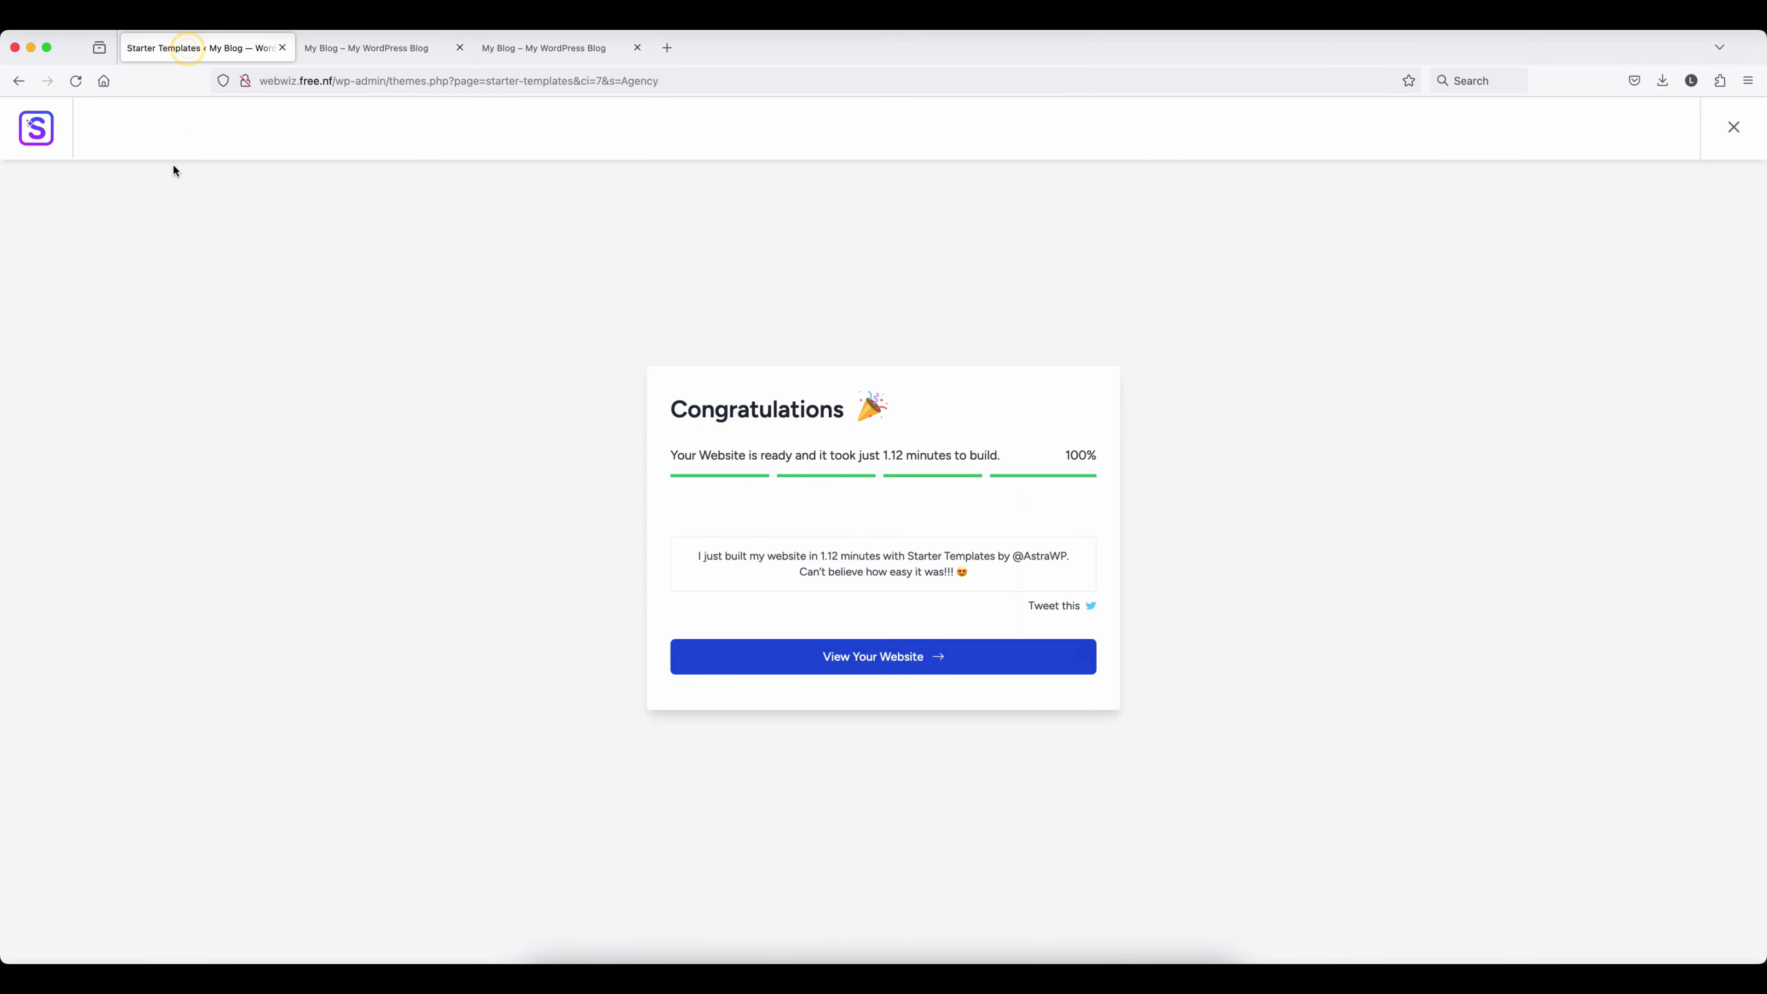
{"action": "left_click", "coordinate": [1732, 126]}
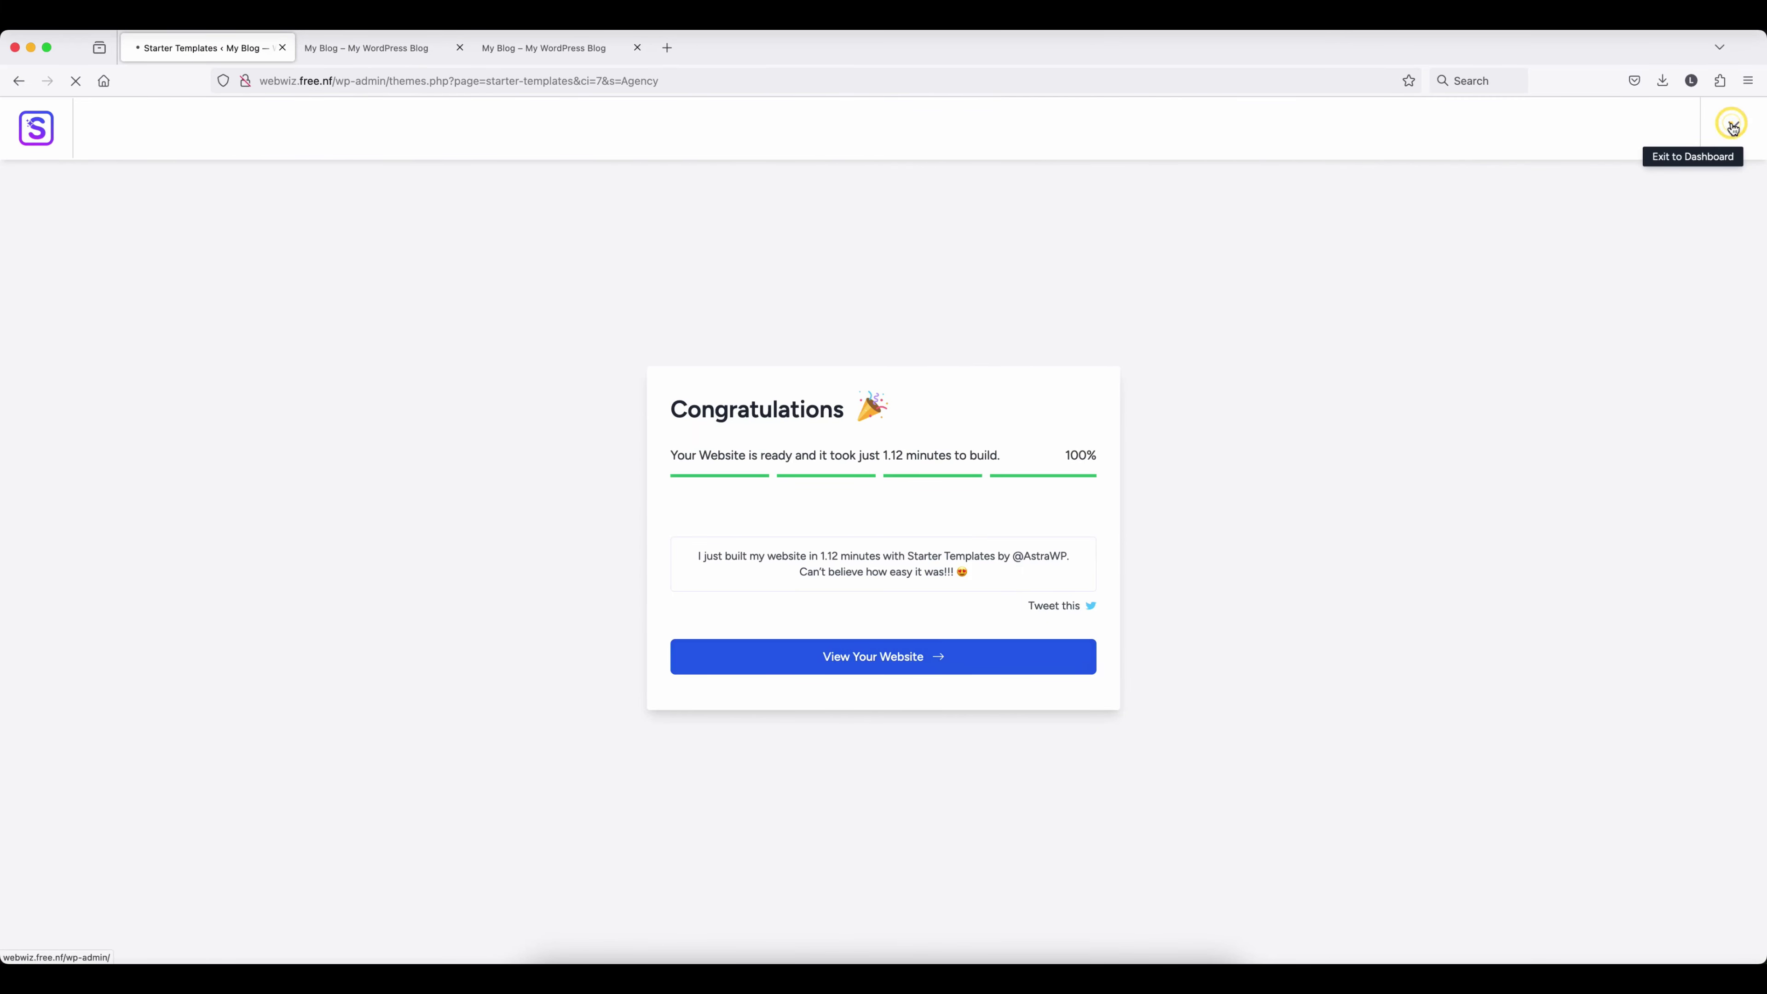
Step: Search the plugin directory for "backup", and install and activate the Backup Migration plugin
{"action": "mouse_move", "coordinate": [45, 498]}
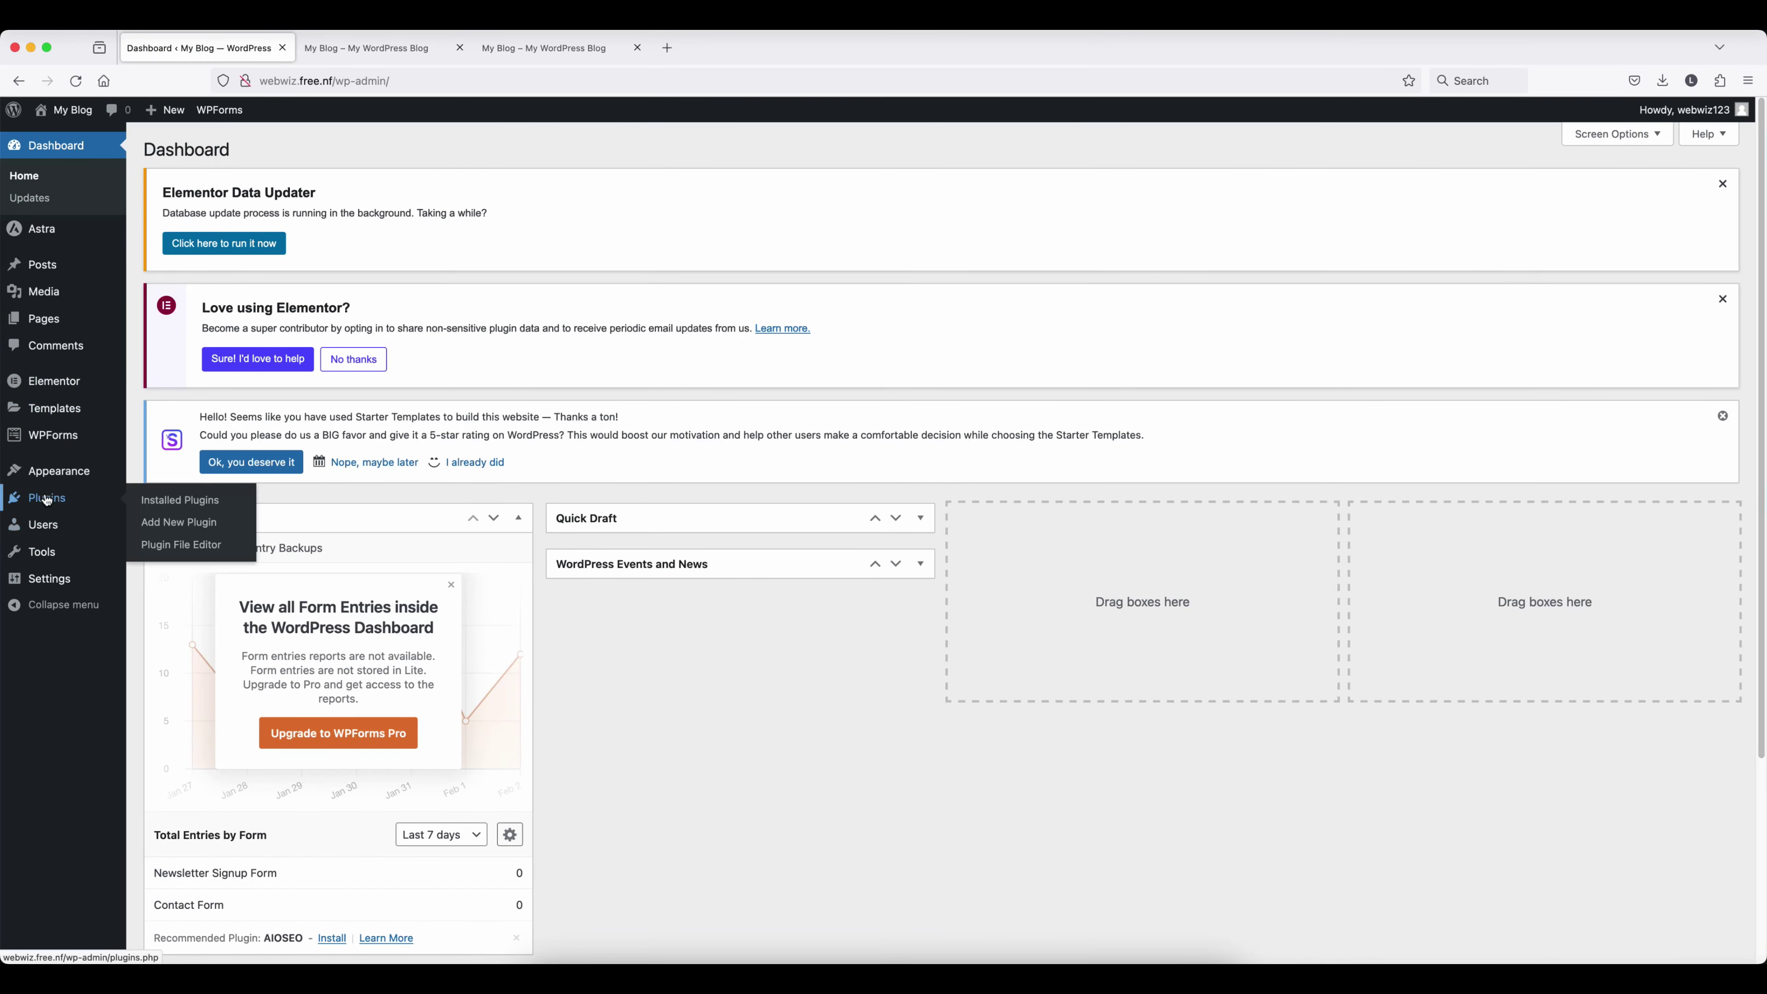
{"action": "left_click", "coordinate": [178, 522]}
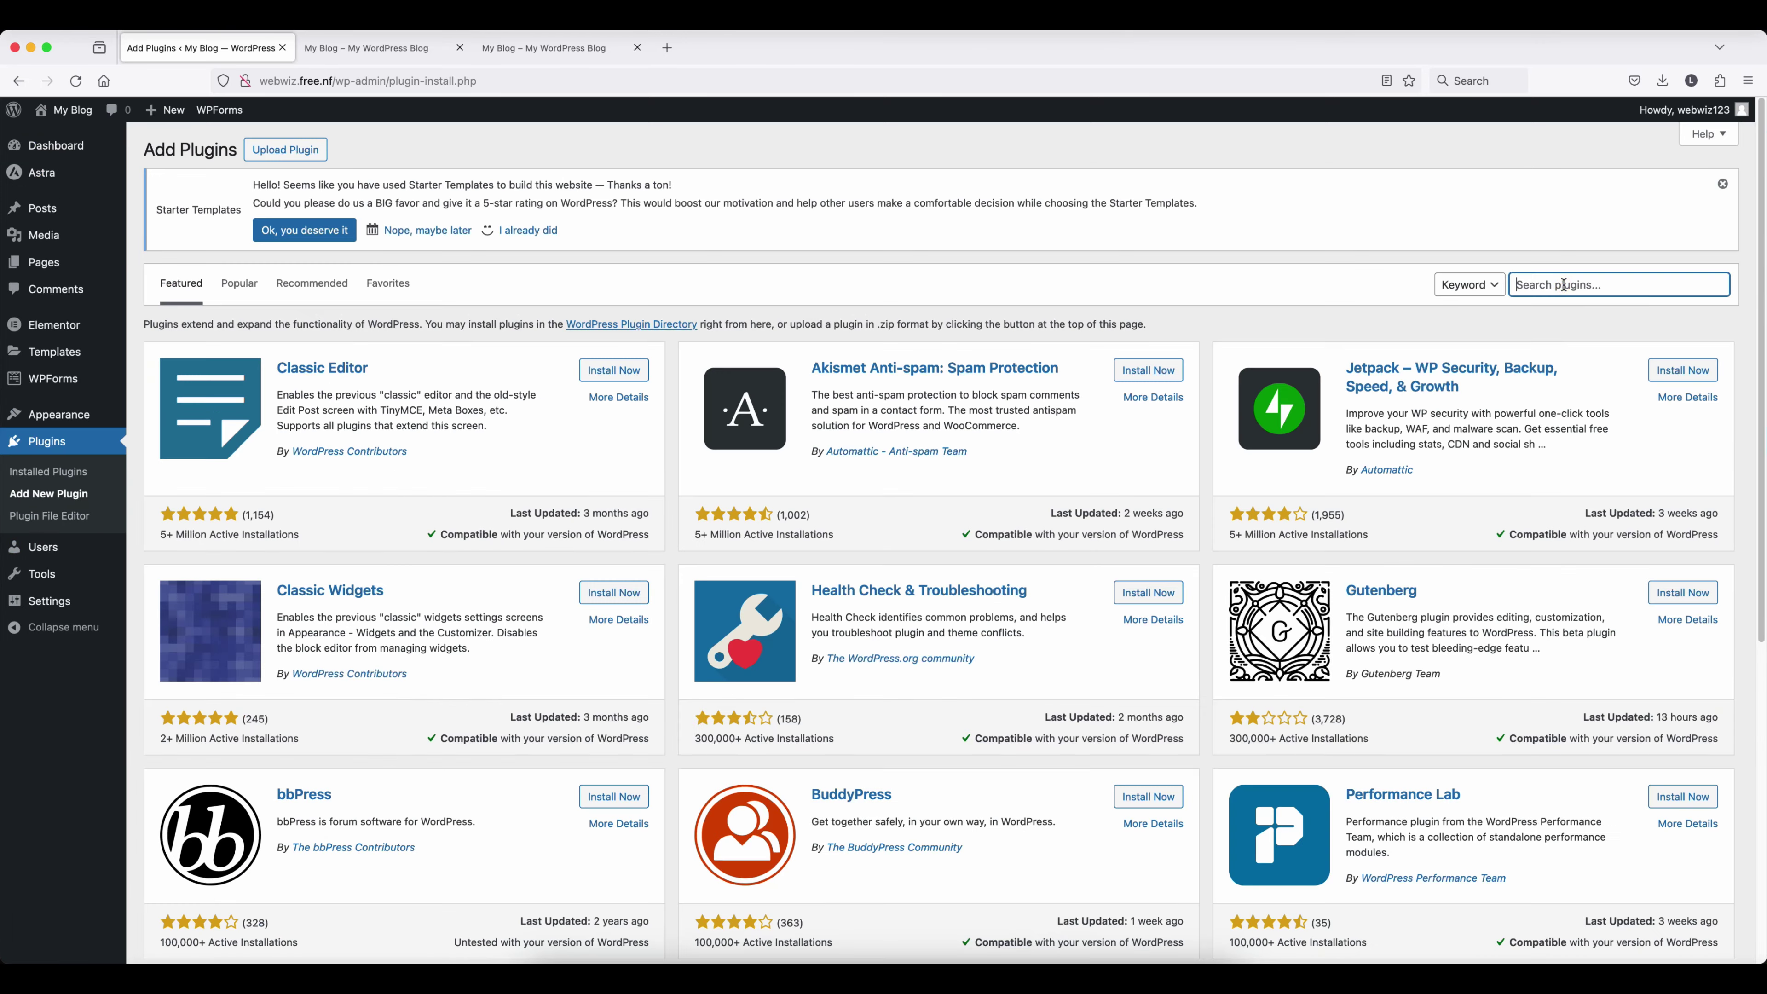
{"action": "type", "text": "backup"}
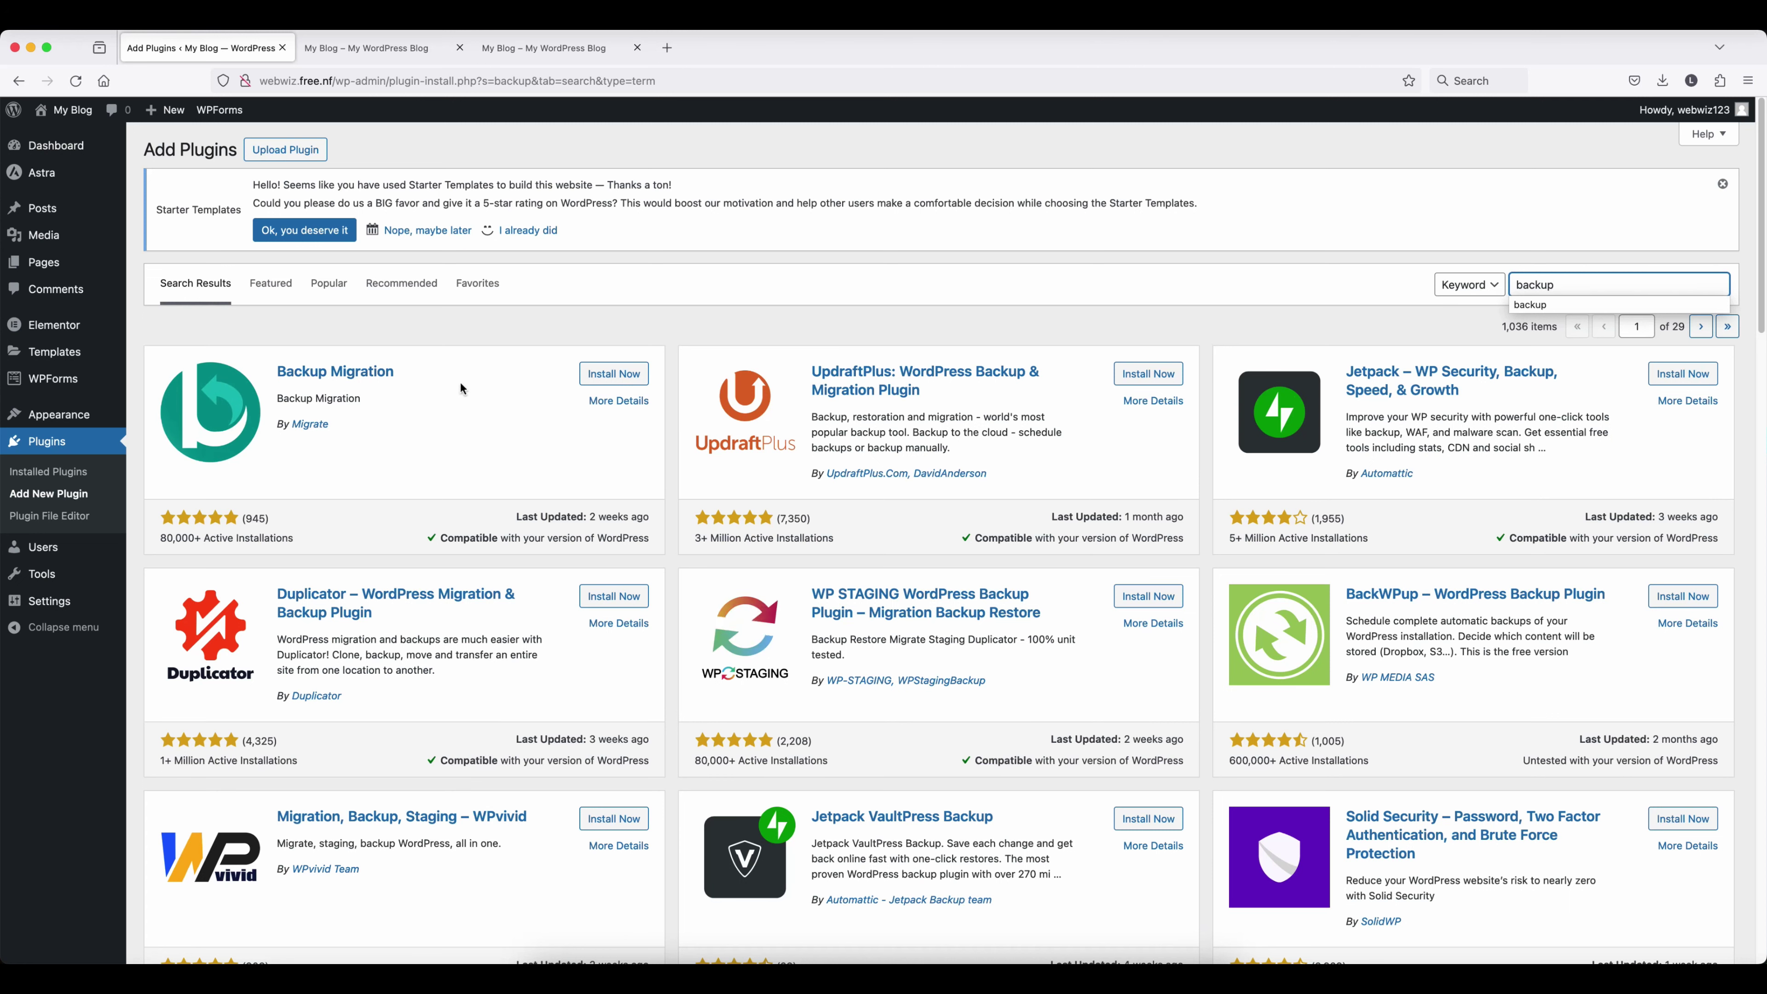
{"action": "left_click", "coordinate": [613, 373]}
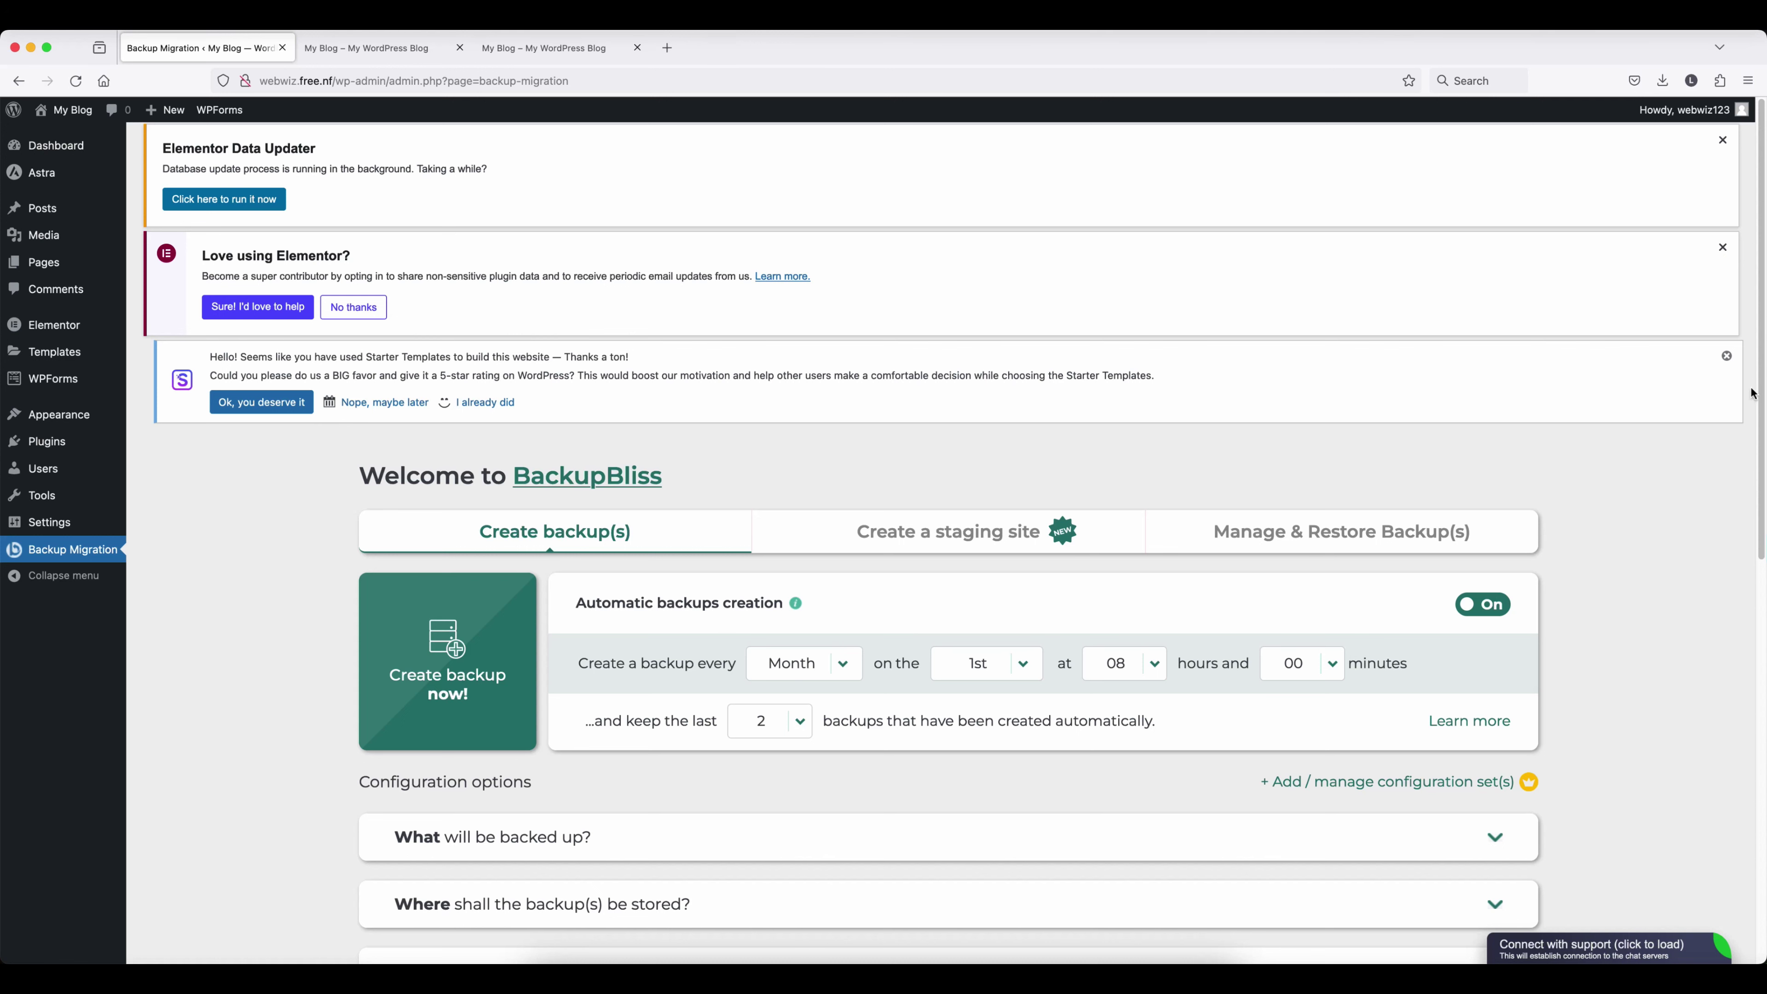
Step: Dismiss the Starter Templates, Elementor feedback and Elementor Data Updater notices above the backup page
{"action": "left_click", "coordinate": [1727, 356]}
{"action": "left_click", "coordinate": [1723, 248]}
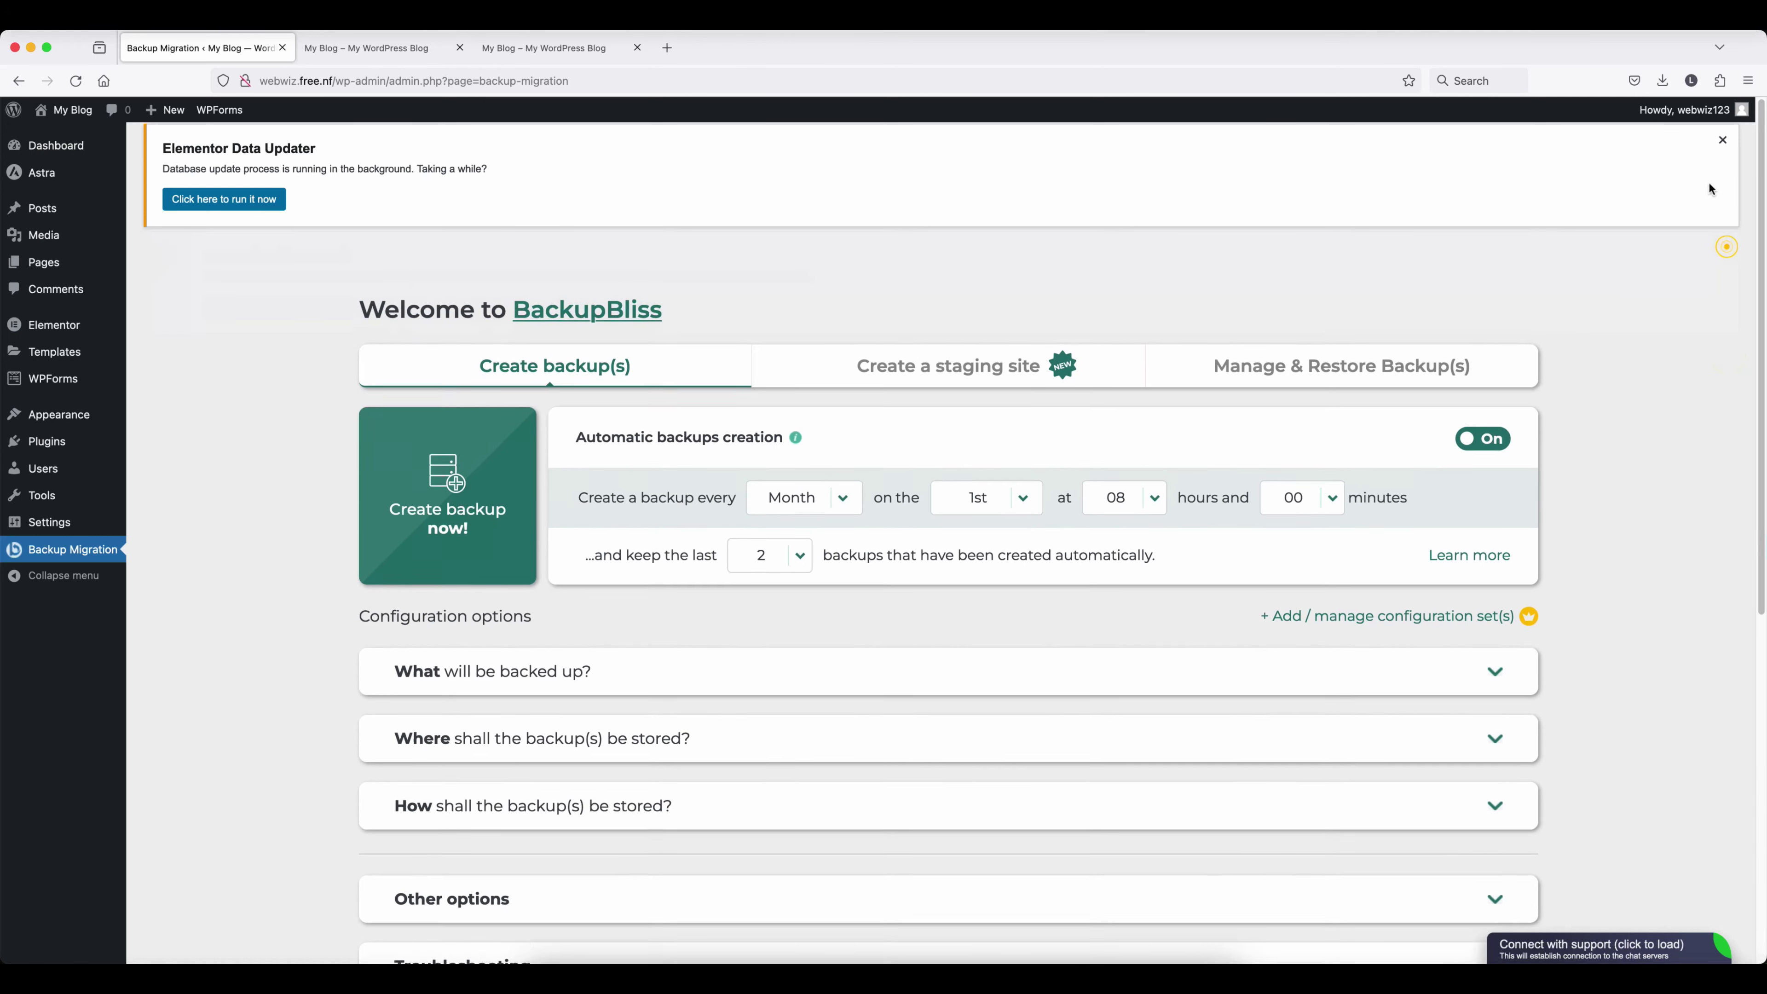
{"action": "left_click", "coordinate": [1723, 140]}
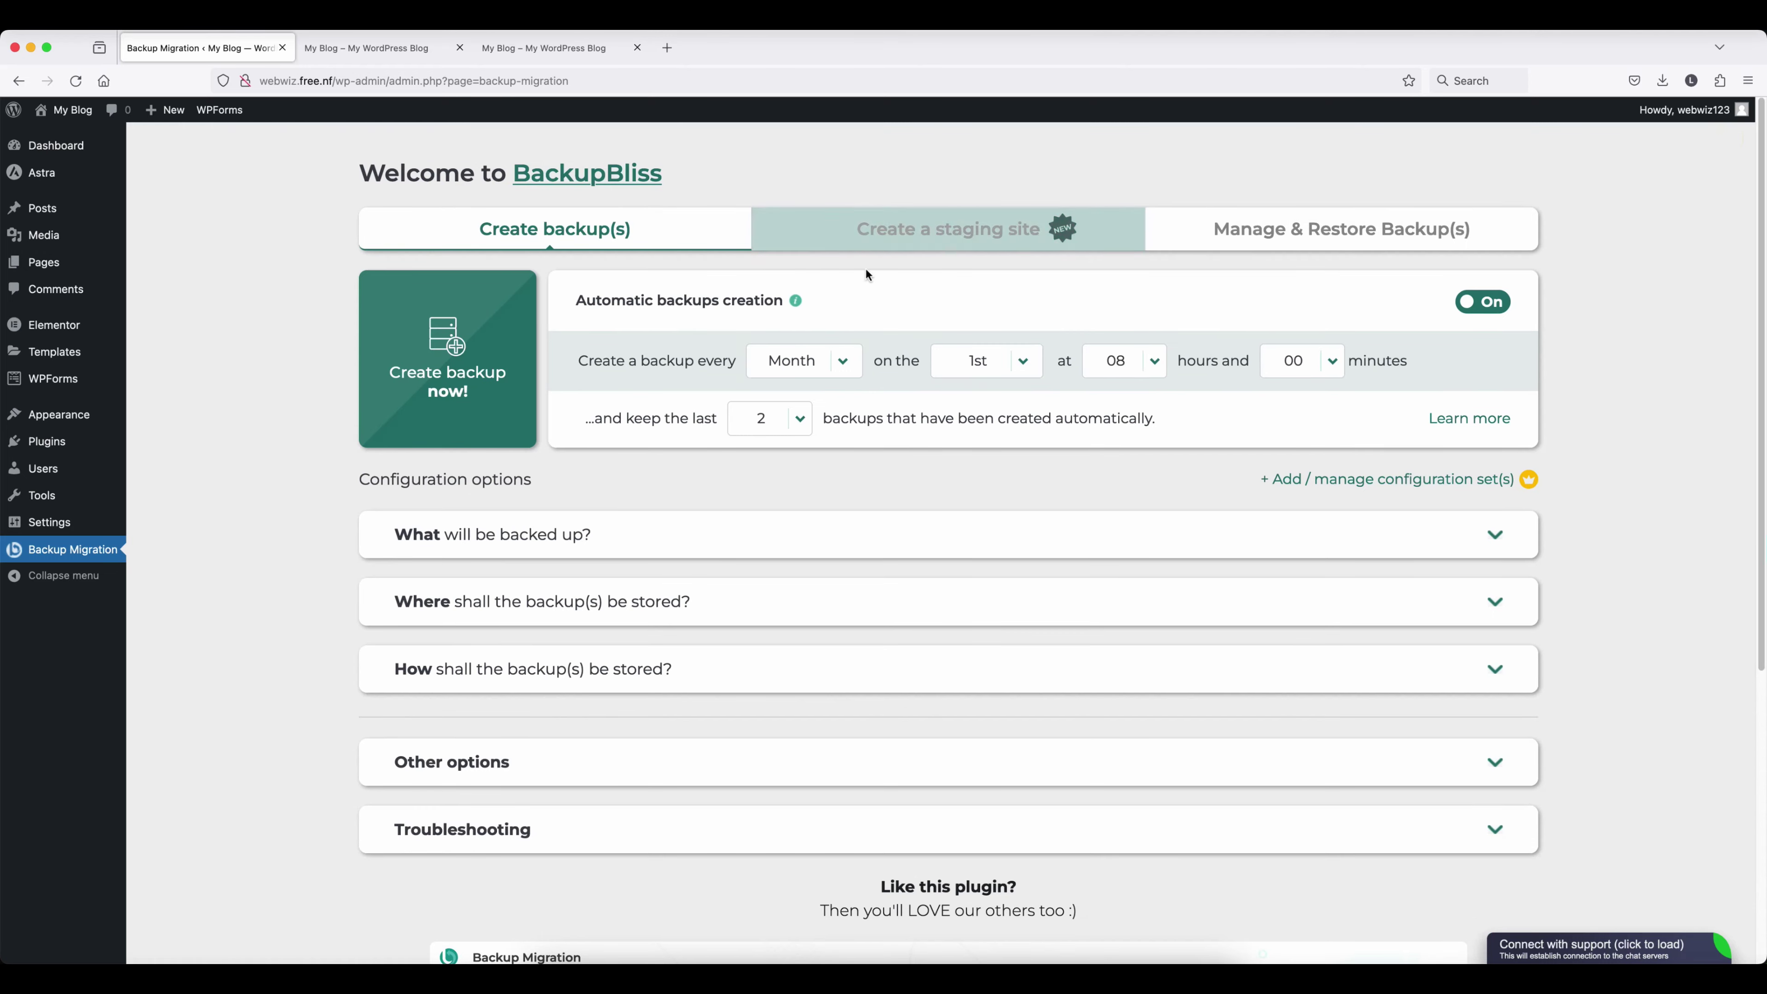
Step: Create a site backup with the default selections, download the backup file and close the finished-backup window
{"action": "left_click", "coordinate": [411, 357]}
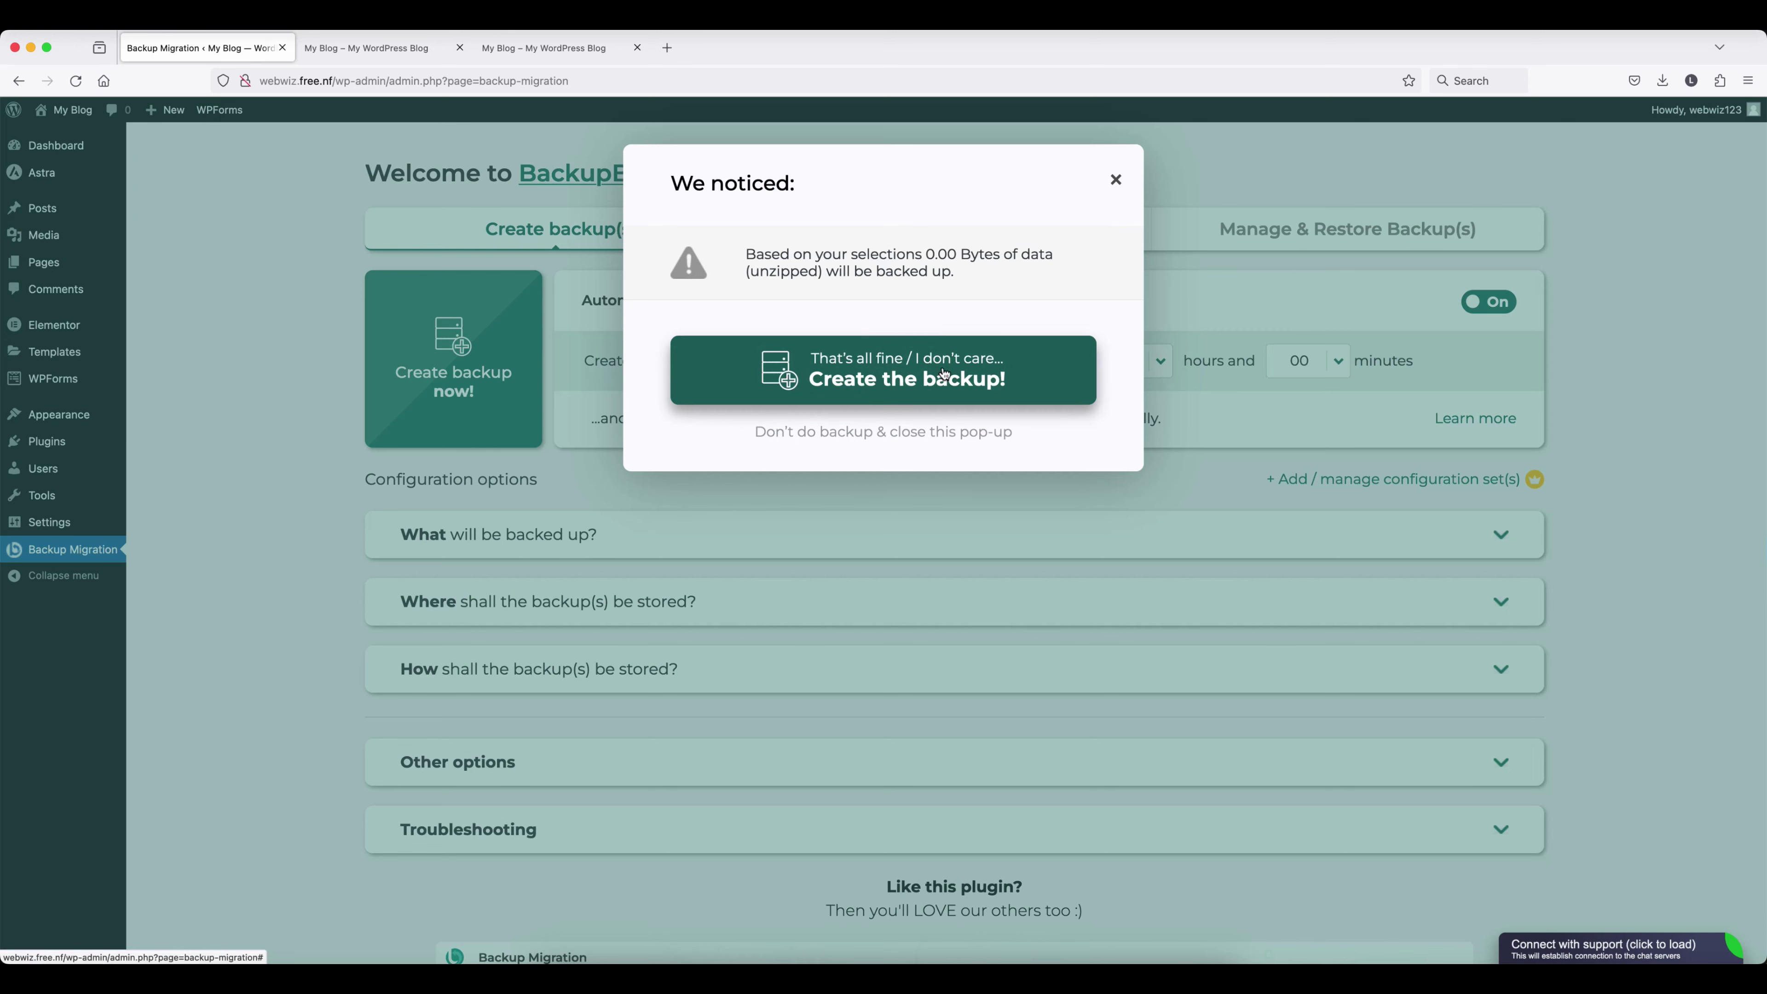
{"action": "left_click", "coordinate": [898, 384]}
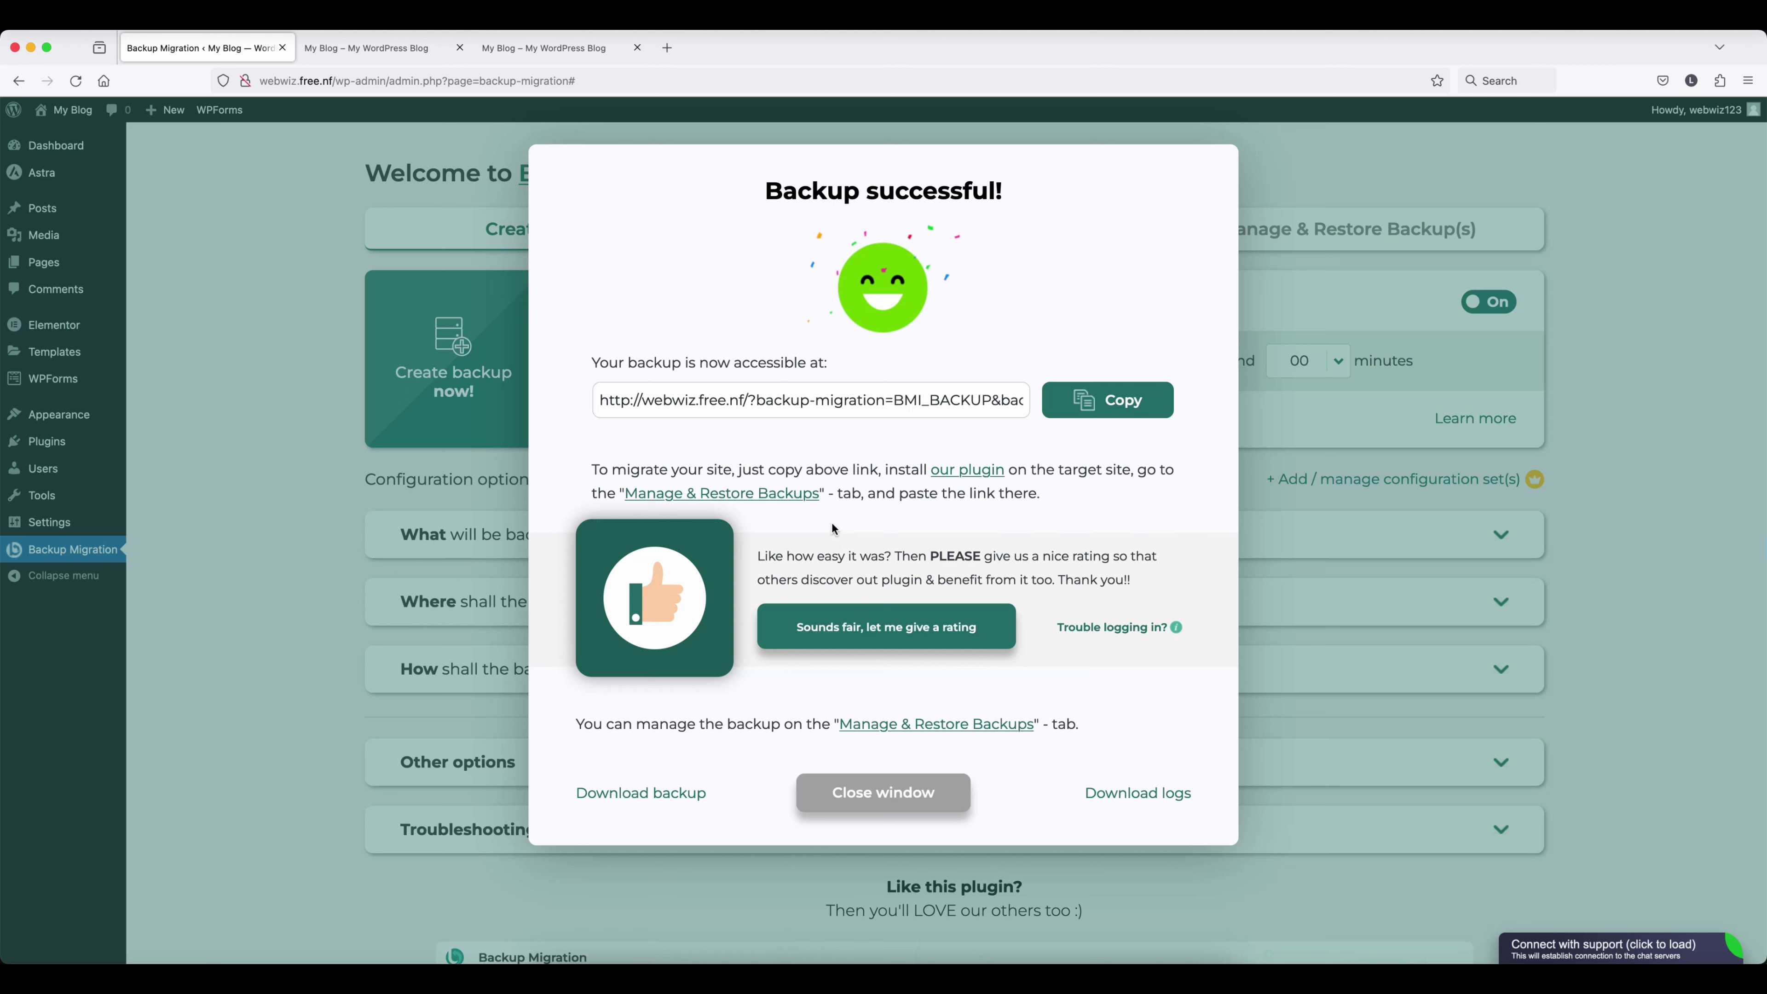
{"action": "left_click", "coordinate": [639, 796]}
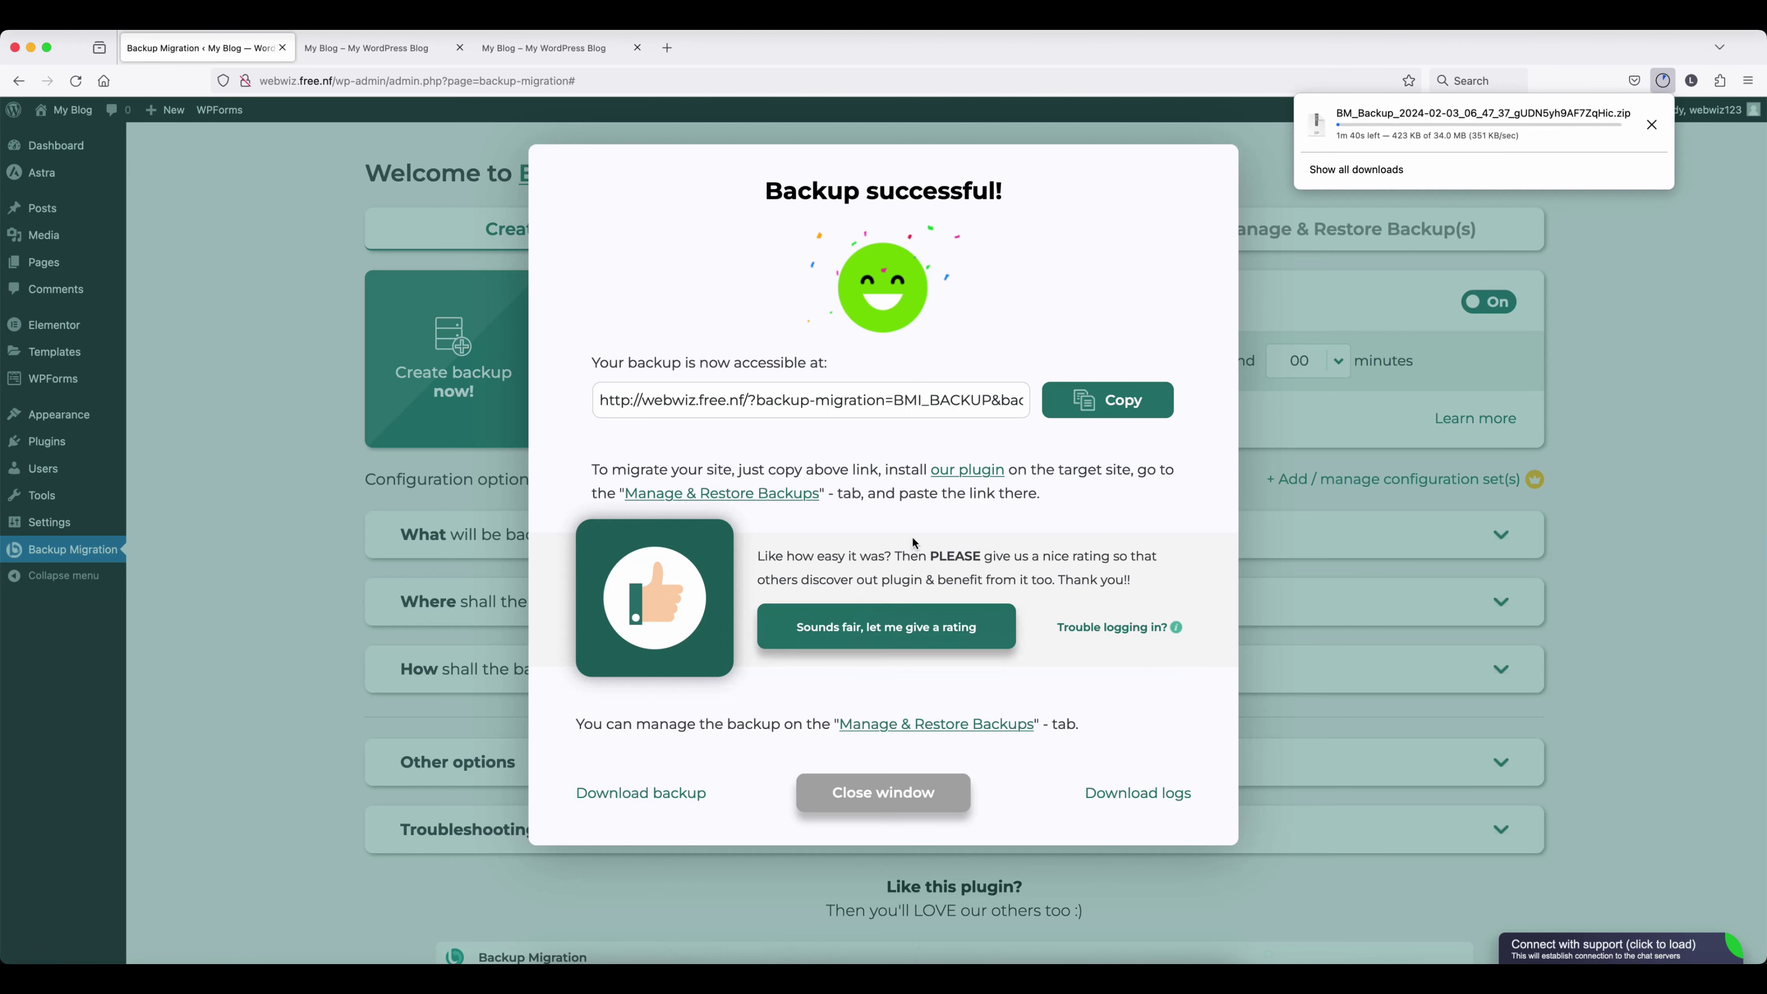
{"action": "left_click", "coordinate": [976, 294]}
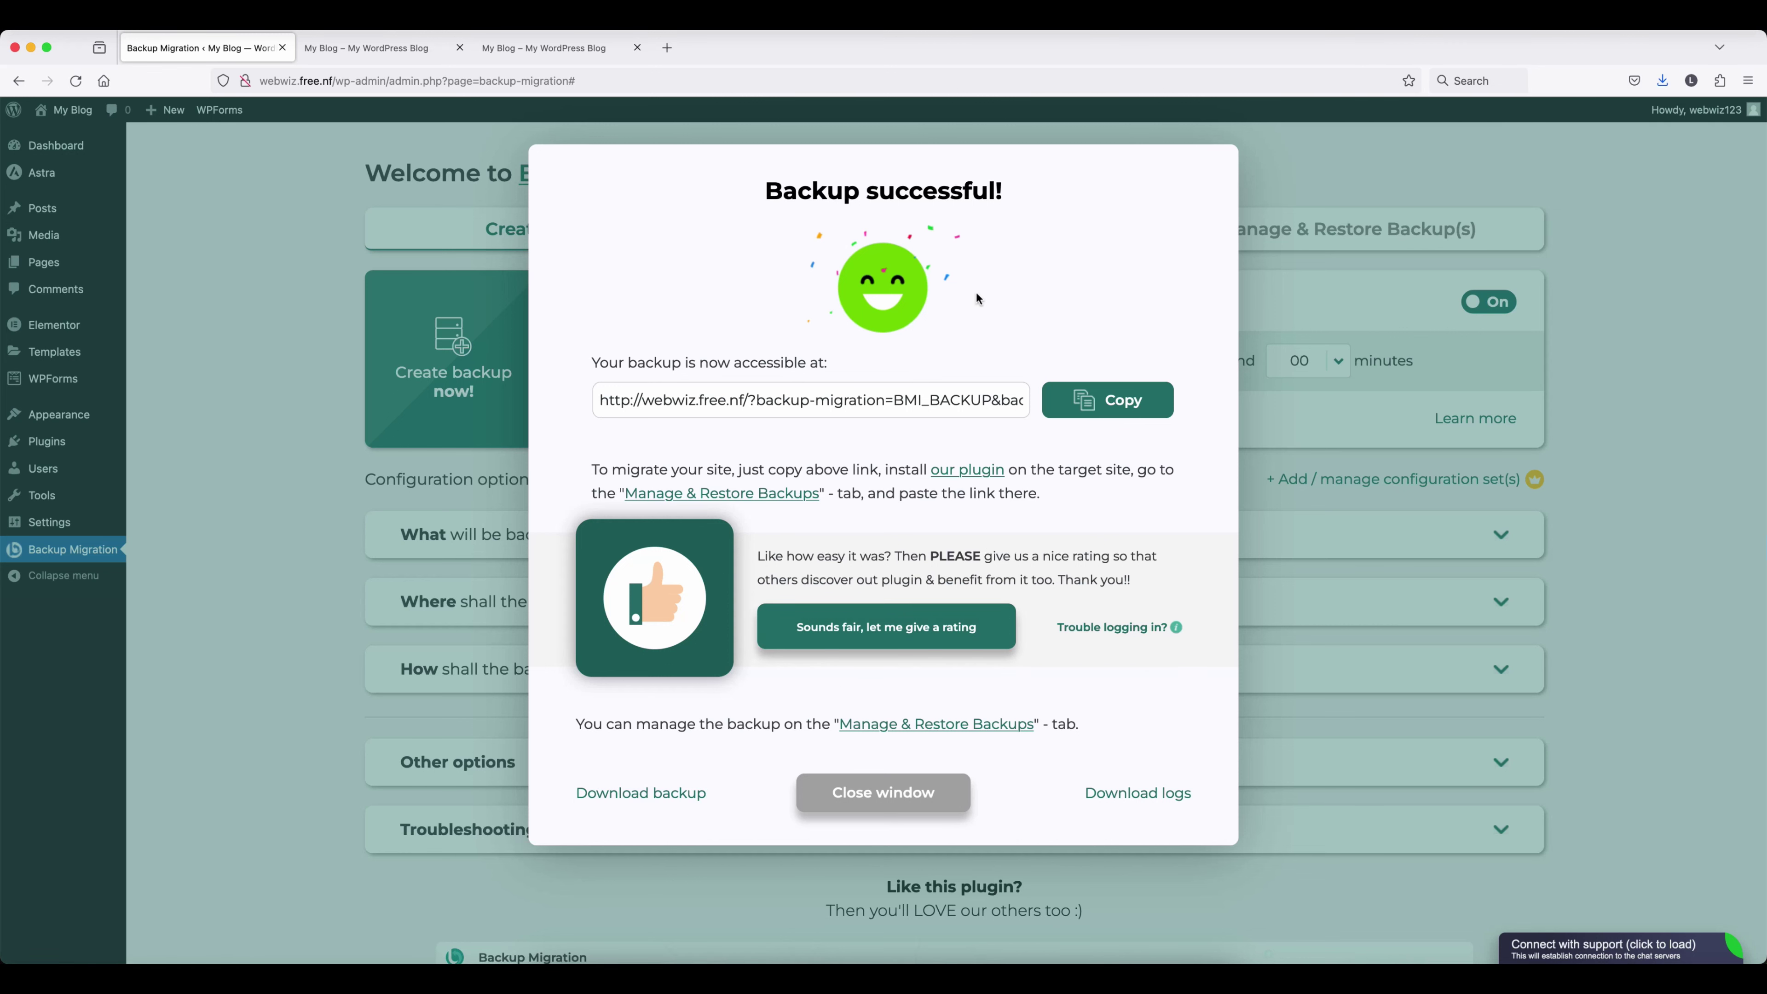
{"action": "left_click", "coordinate": [1663, 80]}
{"action": "left_click", "coordinate": [1017, 255]}
{"action": "left_click", "coordinate": [884, 793]}
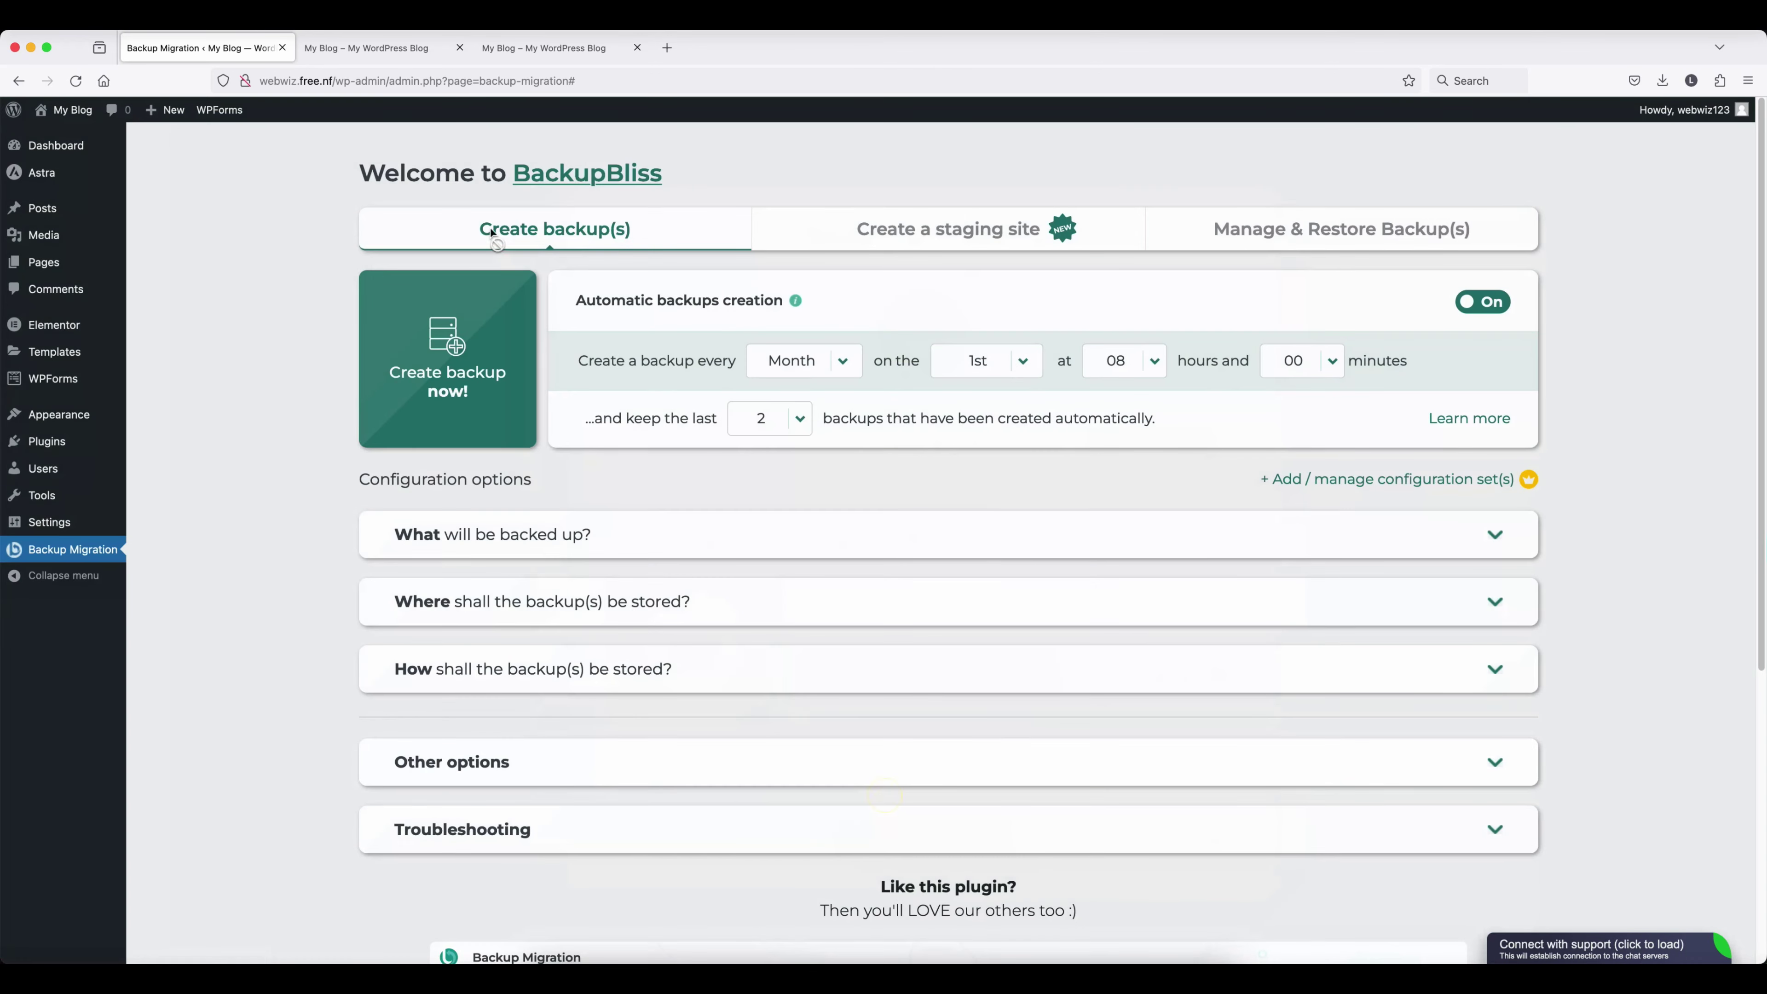
Step: Activate the Twenty Twenty-Three theme and delete the Astra theme from the site
{"action": "left_click", "coordinate": [265, 240]}
{"action": "left_click", "coordinate": [158, 414]}
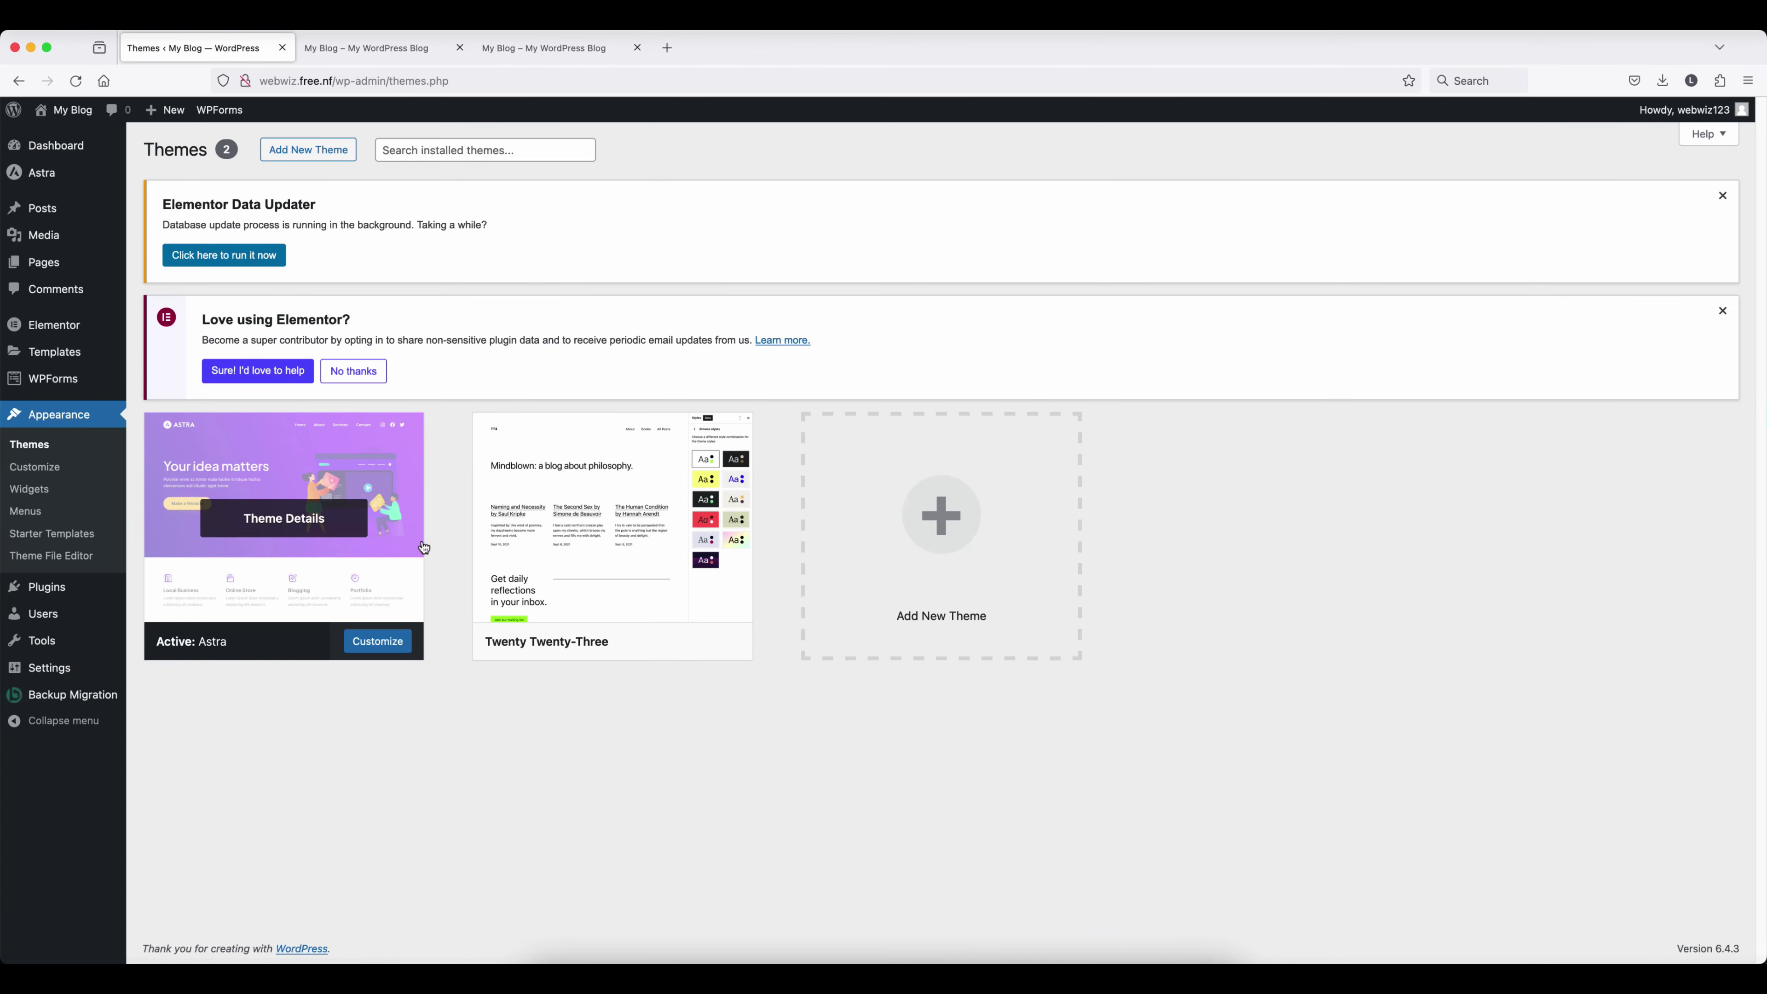
{"action": "left_click", "coordinate": [625, 641]}
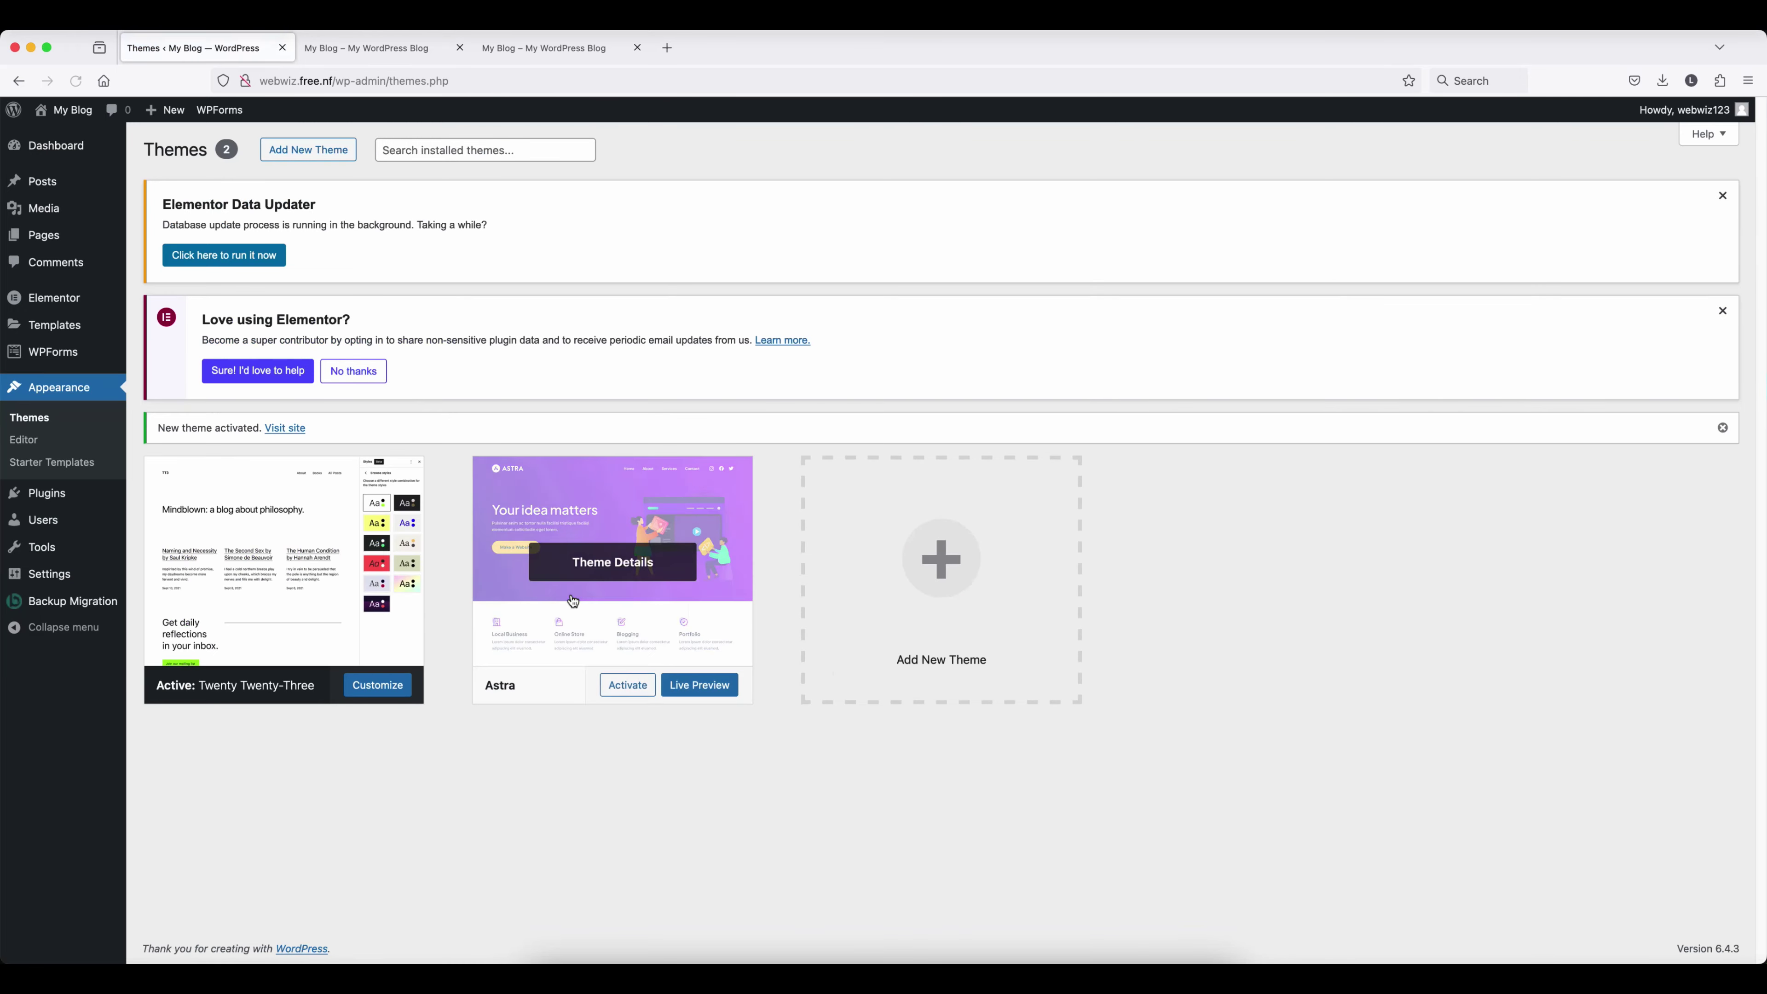
{"action": "left_click", "coordinate": [573, 592]}
{"action": "left_click", "coordinate": [1016, 918]}
{"action": "left_click", "coordinate": [1002, 566]}
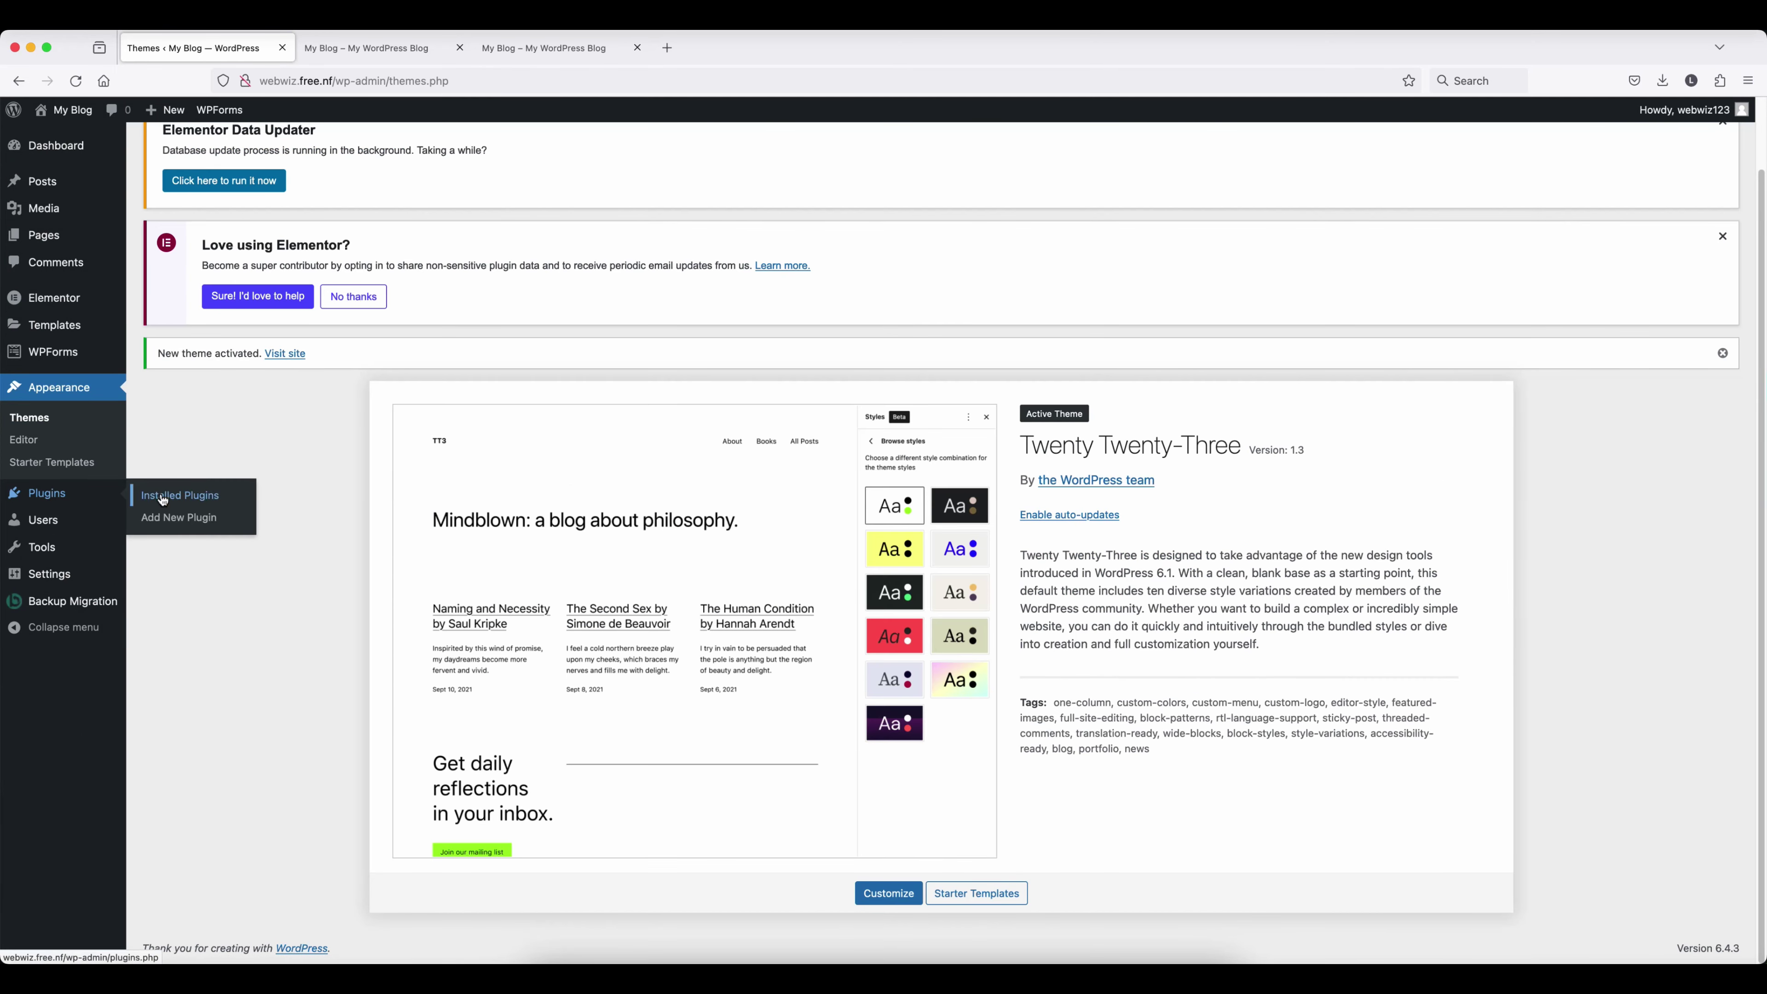
Step: Deactivate all installed plugins together with a bulk action
{"action": "left_click", "coordinate": [162, 500]}
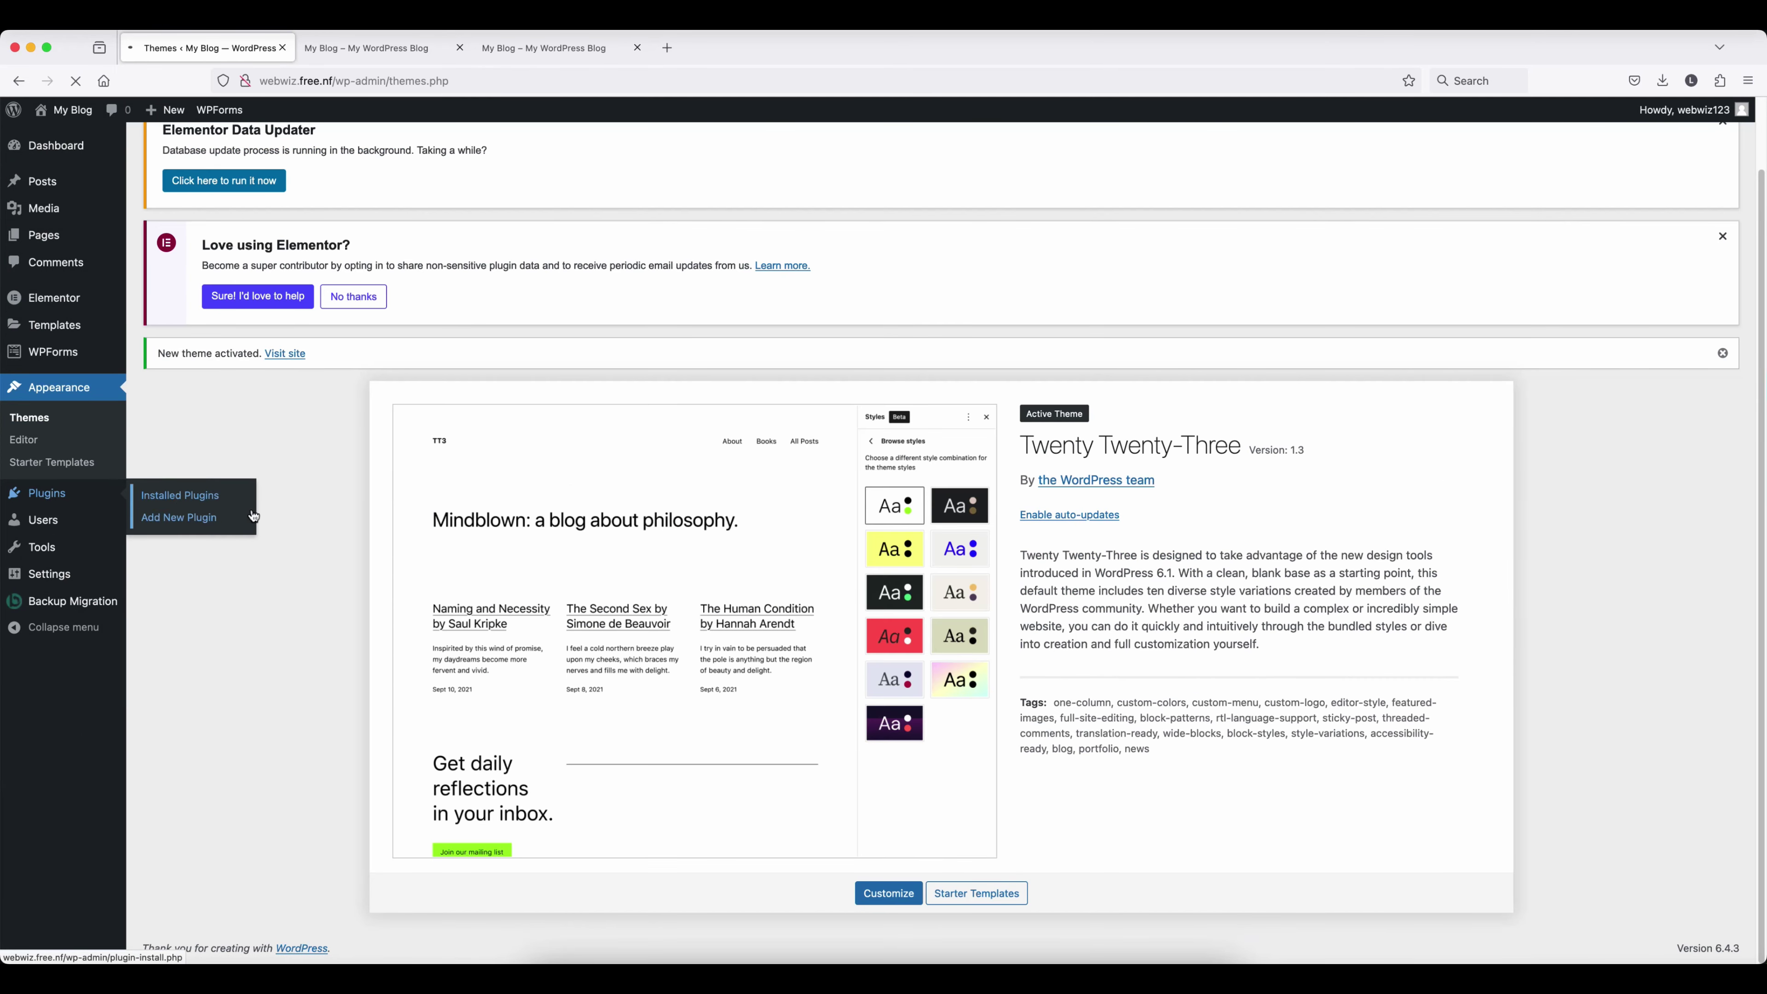
{"action": "left_click", "coordinate": [162, 240]}
{"action": "left_click", "coordinate": [212, 207]}
{"action": "left_click", "coordinate": [222, 236]}
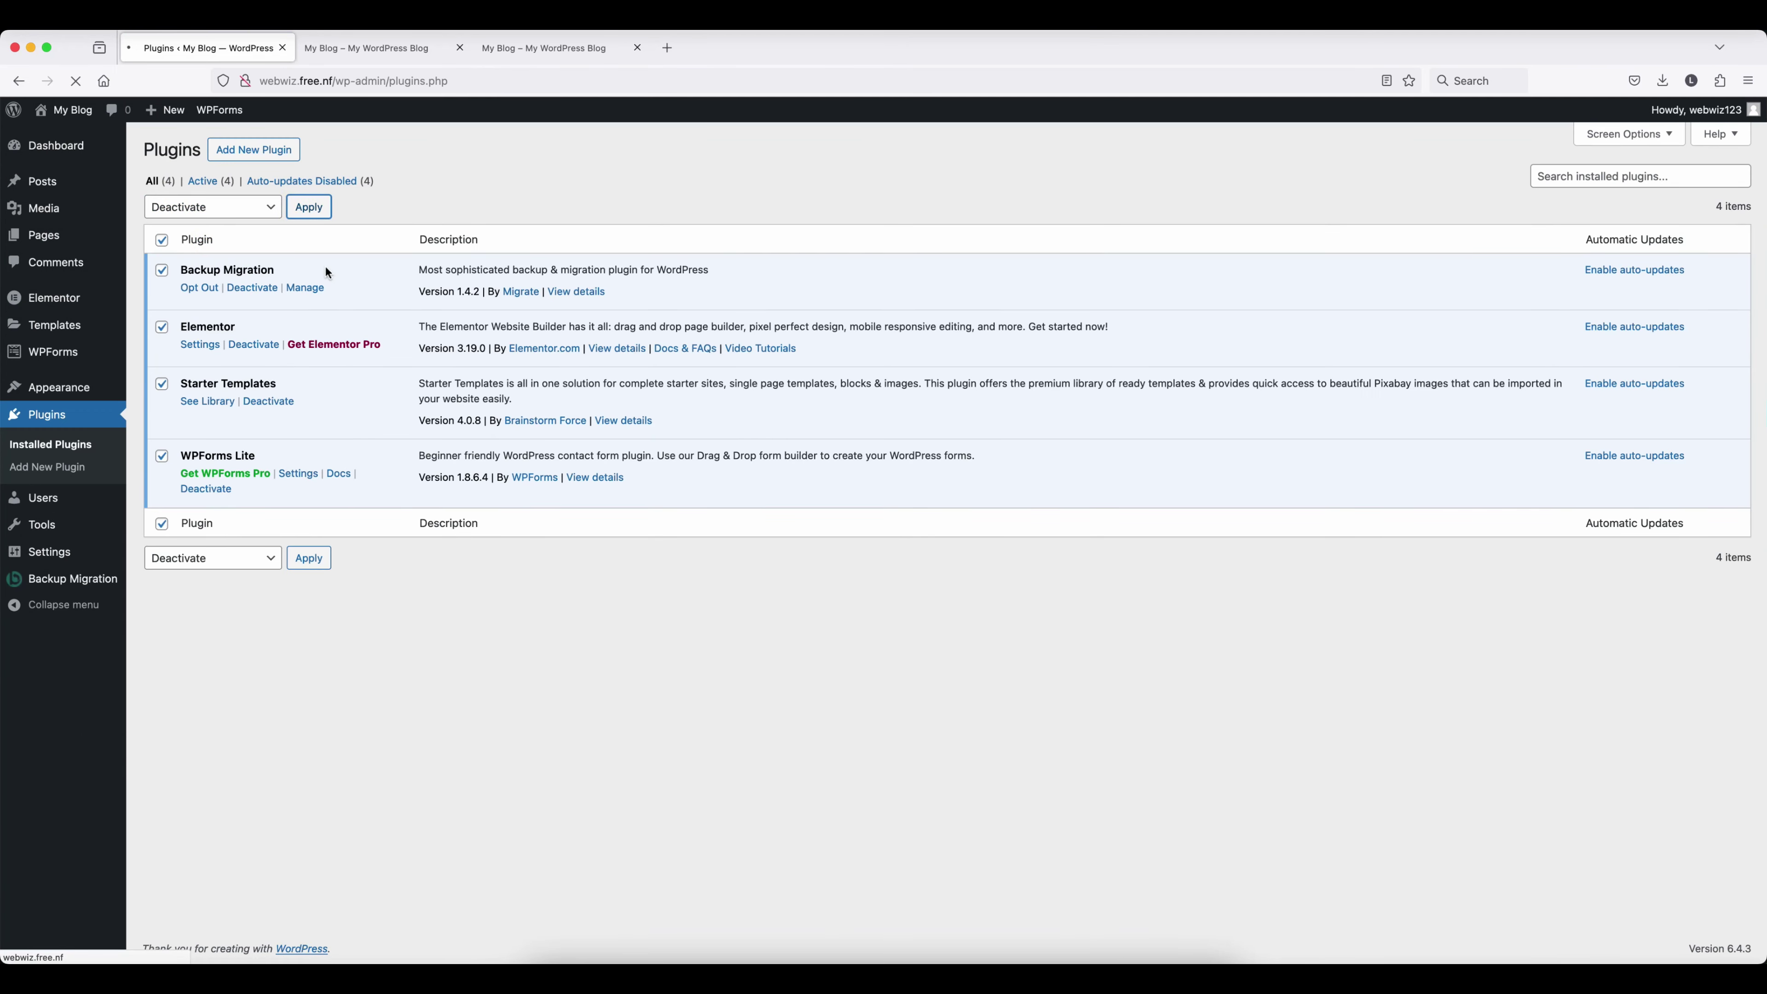
Step: Delete all the deactivated plugins and their data, including Backup Migration, Elementor, Starter Templates and WPForms Lite
{"action": "left_click", "coordinate": [212, 207]}
{"action": "left_click", "coordinate": [209, 259]}
{"action": "left_click", "coordinate": [299, 206]}
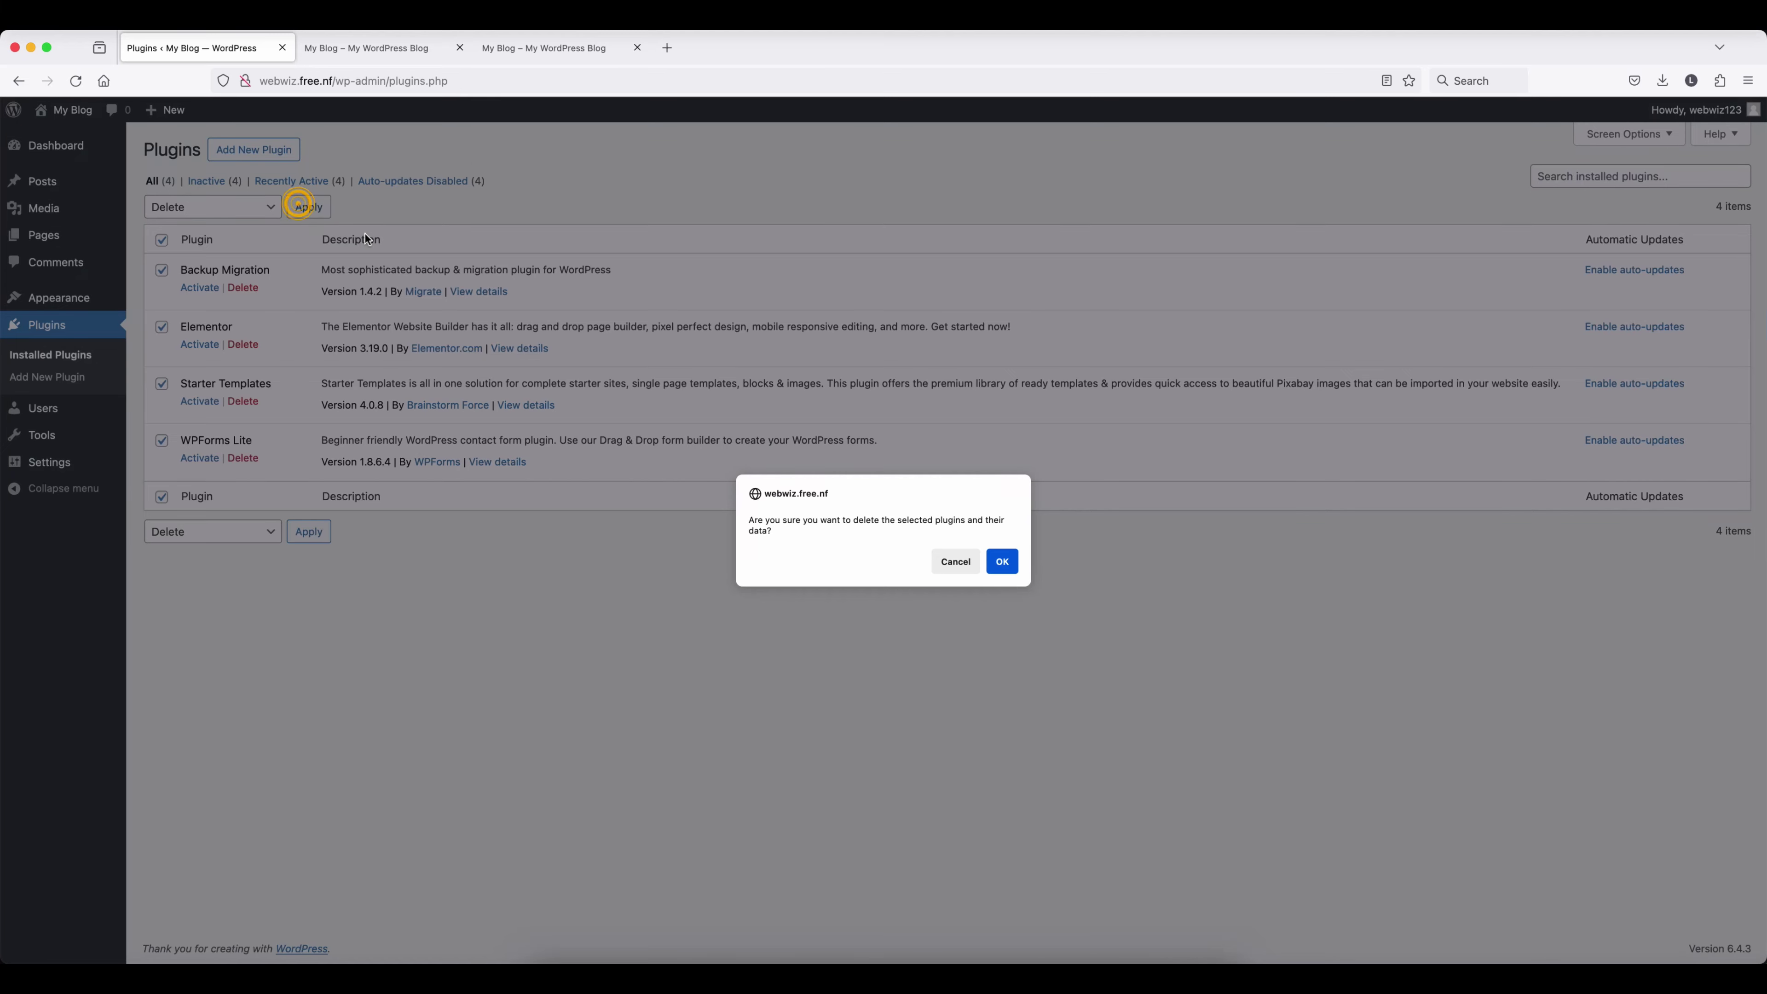
{"action": "left_click", "coordinate": [1002, 561]}
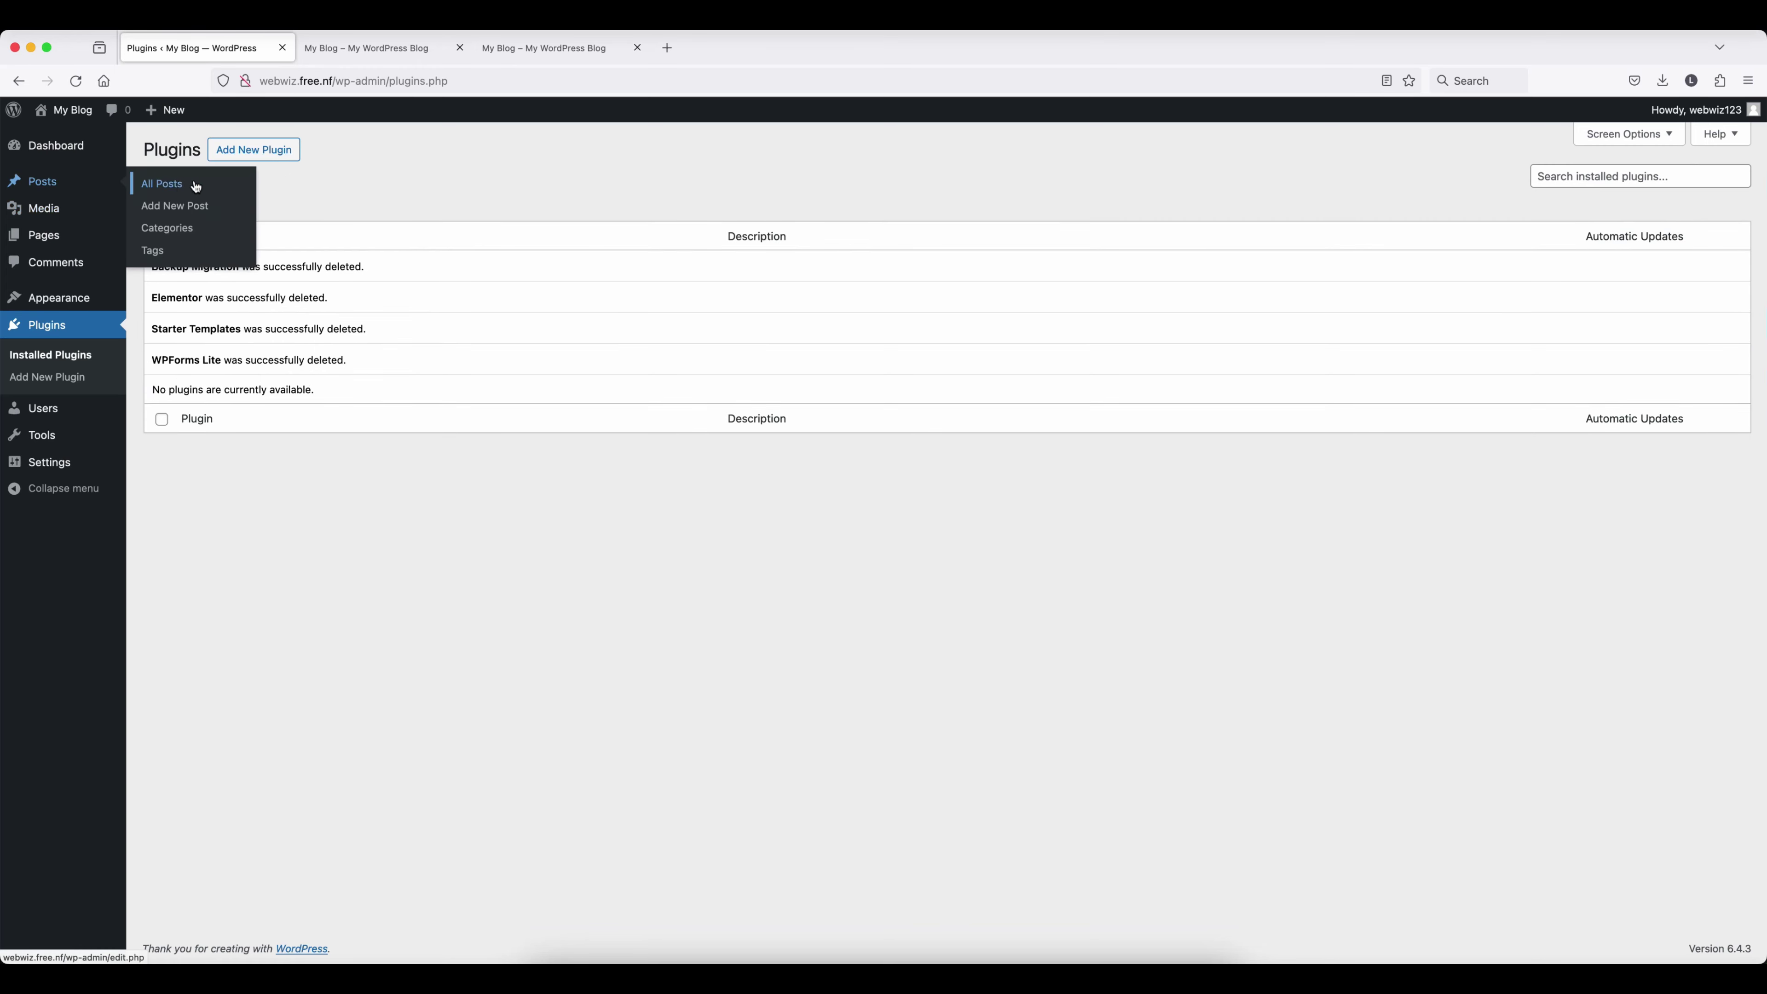
Step: Permanently delete all files listed on the first page of the Media Library
{"action": "left_click", "coordinate": [196, 186]}
{"action": "left_click", "coordinate": [42, 310]}
{"action": "left_click", "coordinate": [159, 275]}
{"action": "left_click", "coordinate": [207, 239]}
{"action": "left_click", "coordinate": [195, 255]}
{"action": "left_click", "coordinate": [297, 239]}
{"action": "left_click", "coordinate": [1004, 565]}
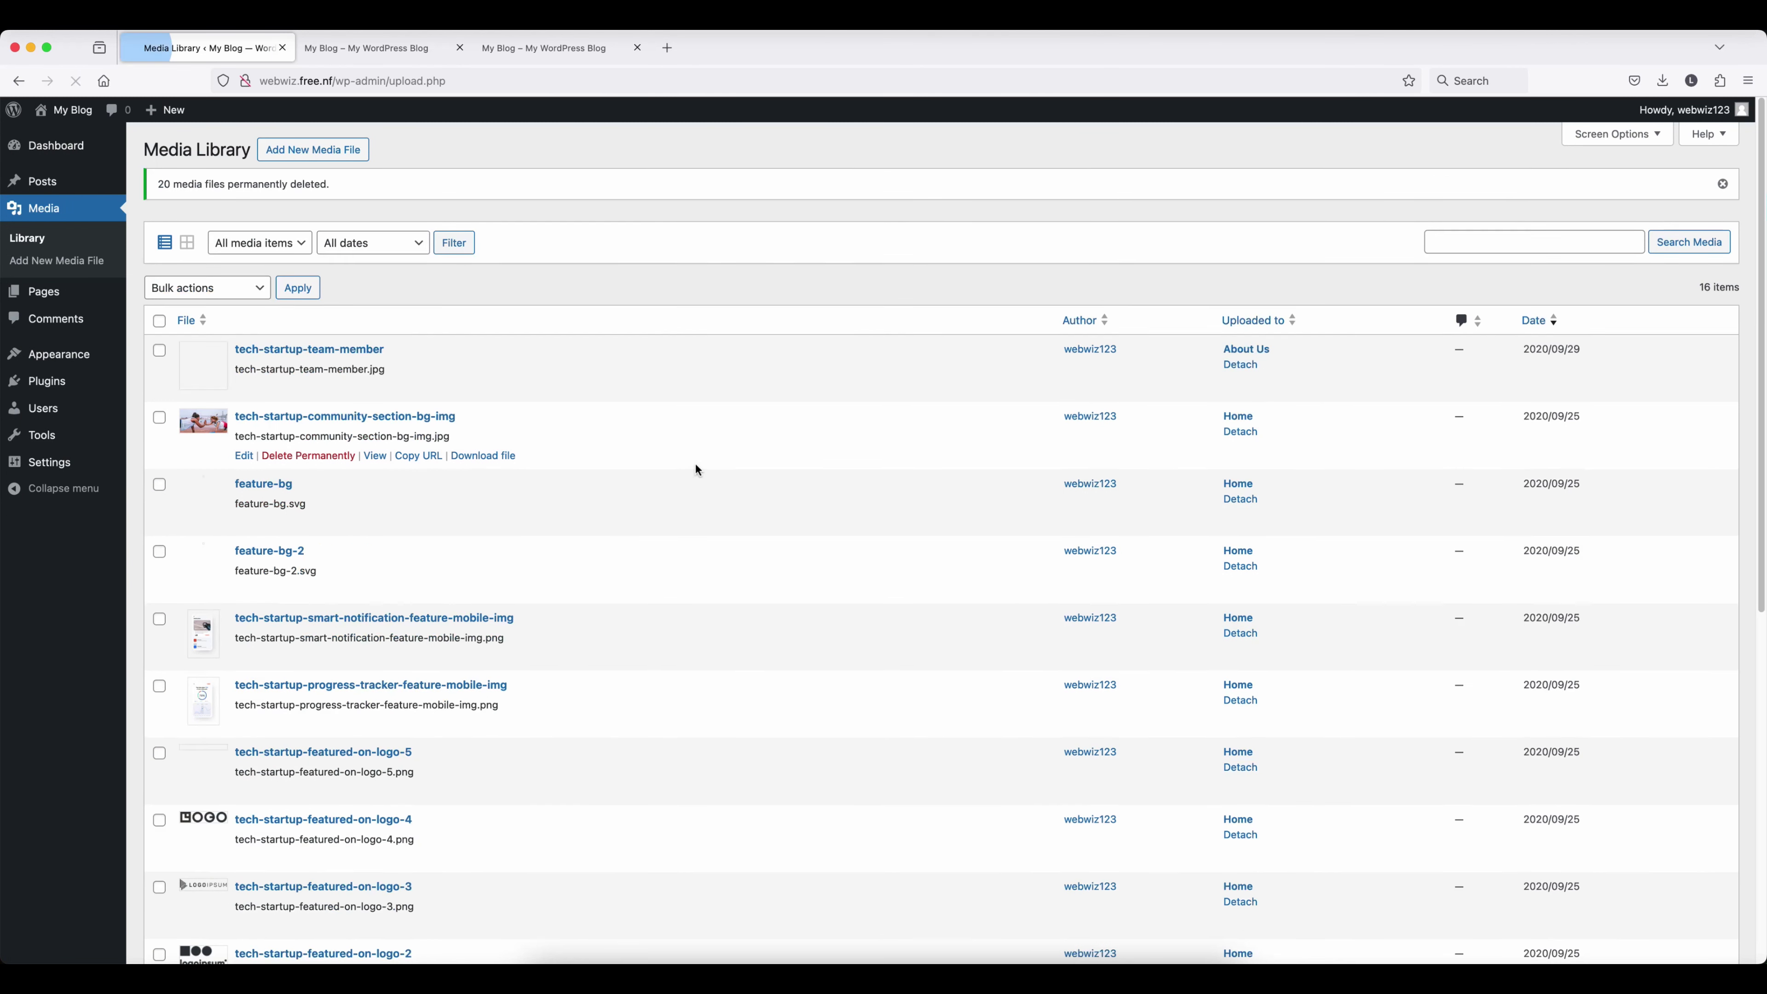
Step: Permanently delete the remaining files in the Media Library with a bulk action
{"action": "left_click", "coordinate": [159, 321]}
{"action": "left_click", "coordinate": [207, 288]}
{"action": "left_click", "coordinate": [189, 303]}
{"action": "left_click", "coordinate": [310, 288]}
{"action": "left_click", "coordinate": [1000, 569]}
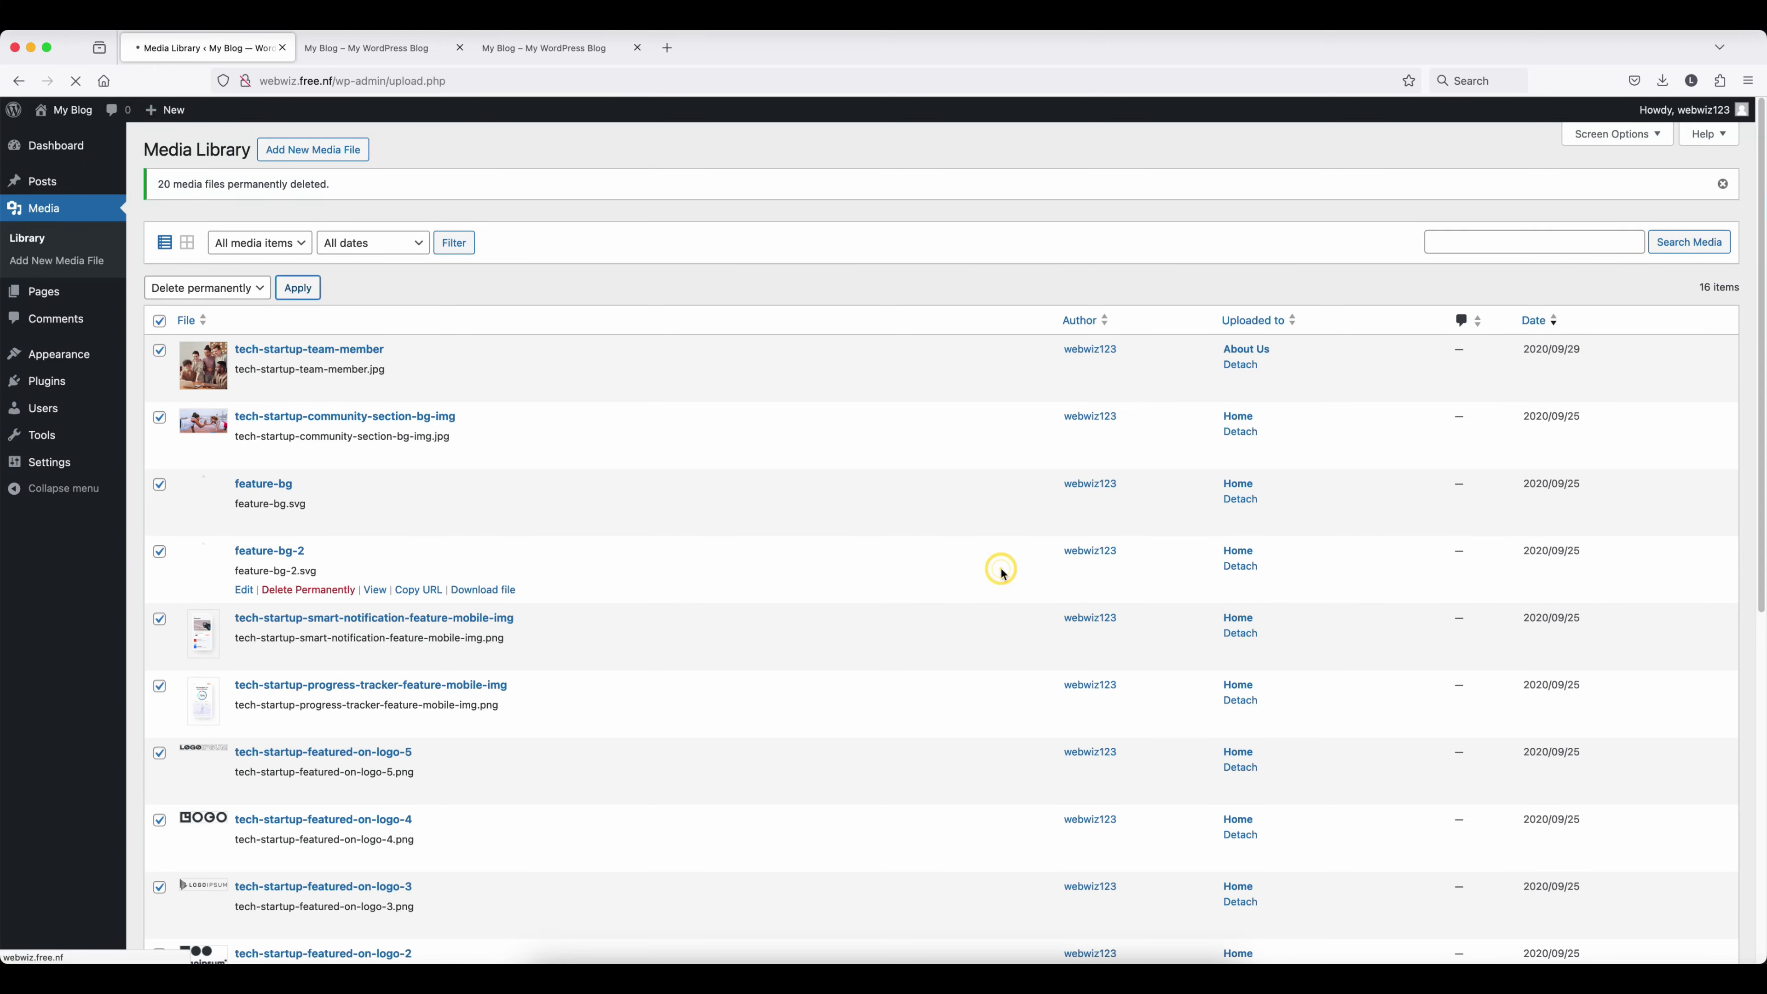
Step: Move the About Us, Features, Home and Plans pages to the trash and empty the trash
{"action": "left_click", "coordinate": [170, 293]}
{"action": "left_click", "coordinate": [159, 240]}
{"action": "left_click", "coordinate": [199, 208]}
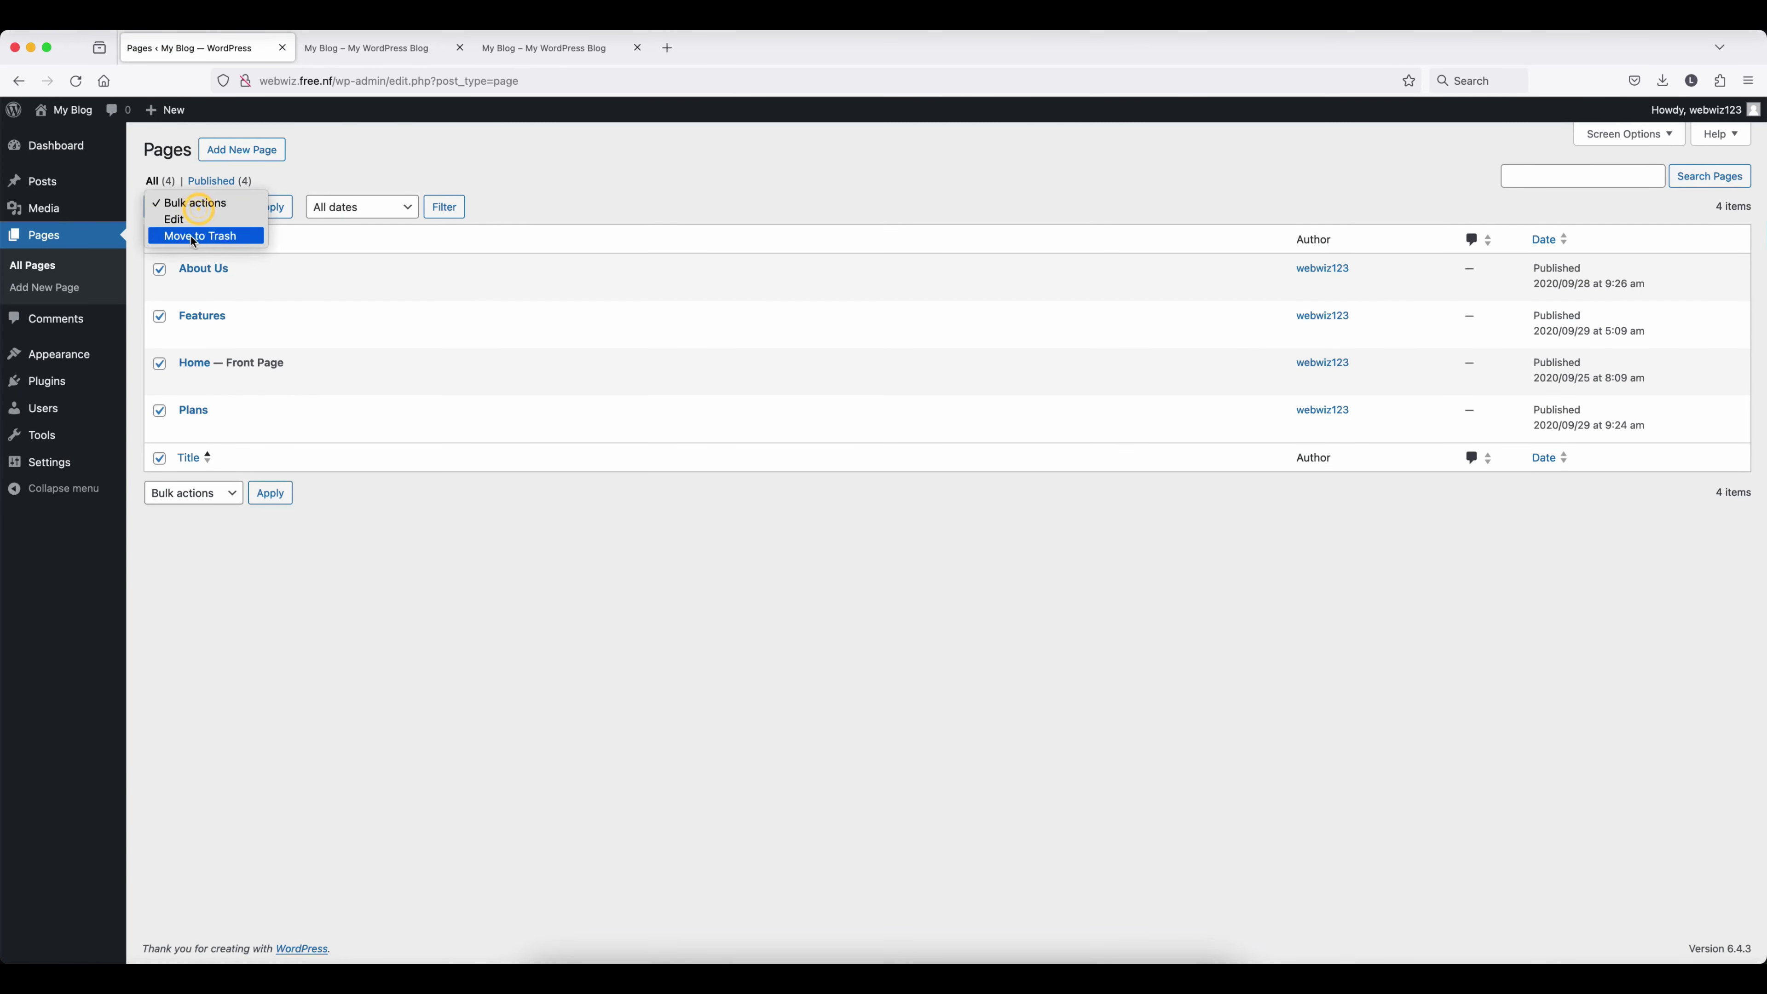
{"action": "left_click", "coordinate": [194, 236]}
{"action": "left_click", "coordinate": [271, 207]}
{"action": "left_click", "coordinate": [209, 230]}
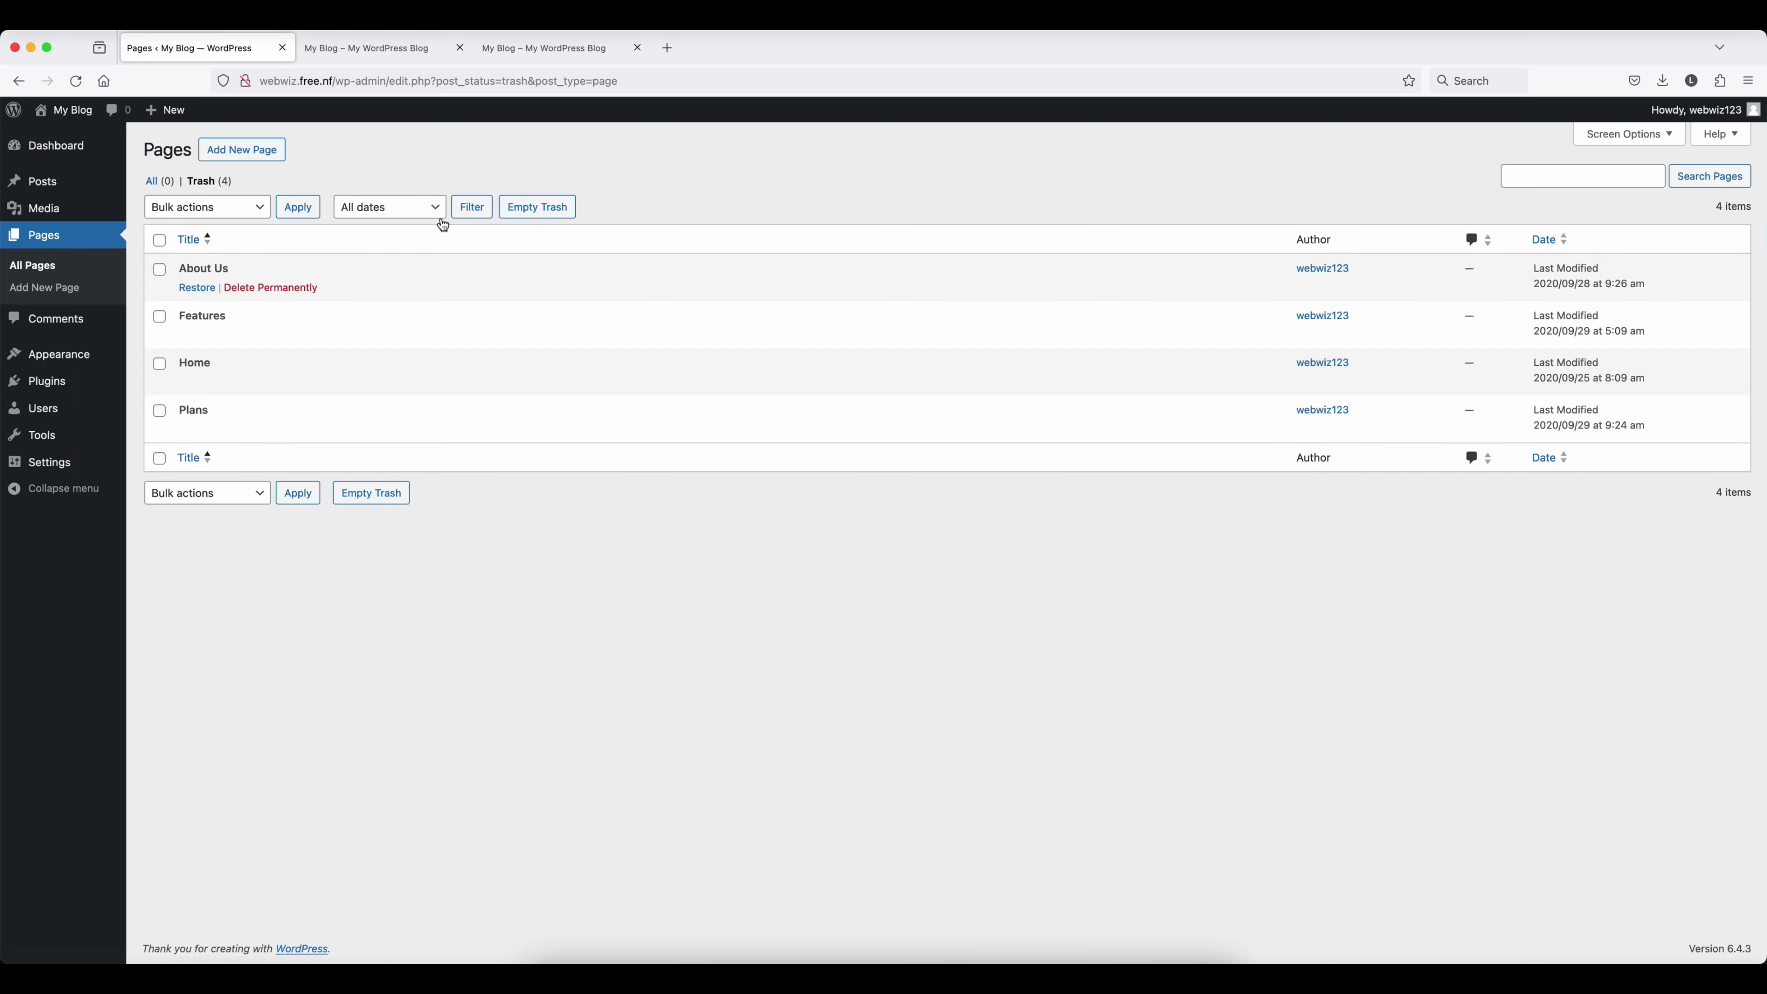
{"action": "left_click", "coordinate": [537, 207]}
Step: Check how the live site's home page looks with its content deleted, and return to the admin pages
{"action": "left_click", "coordinate": [364, 49]}
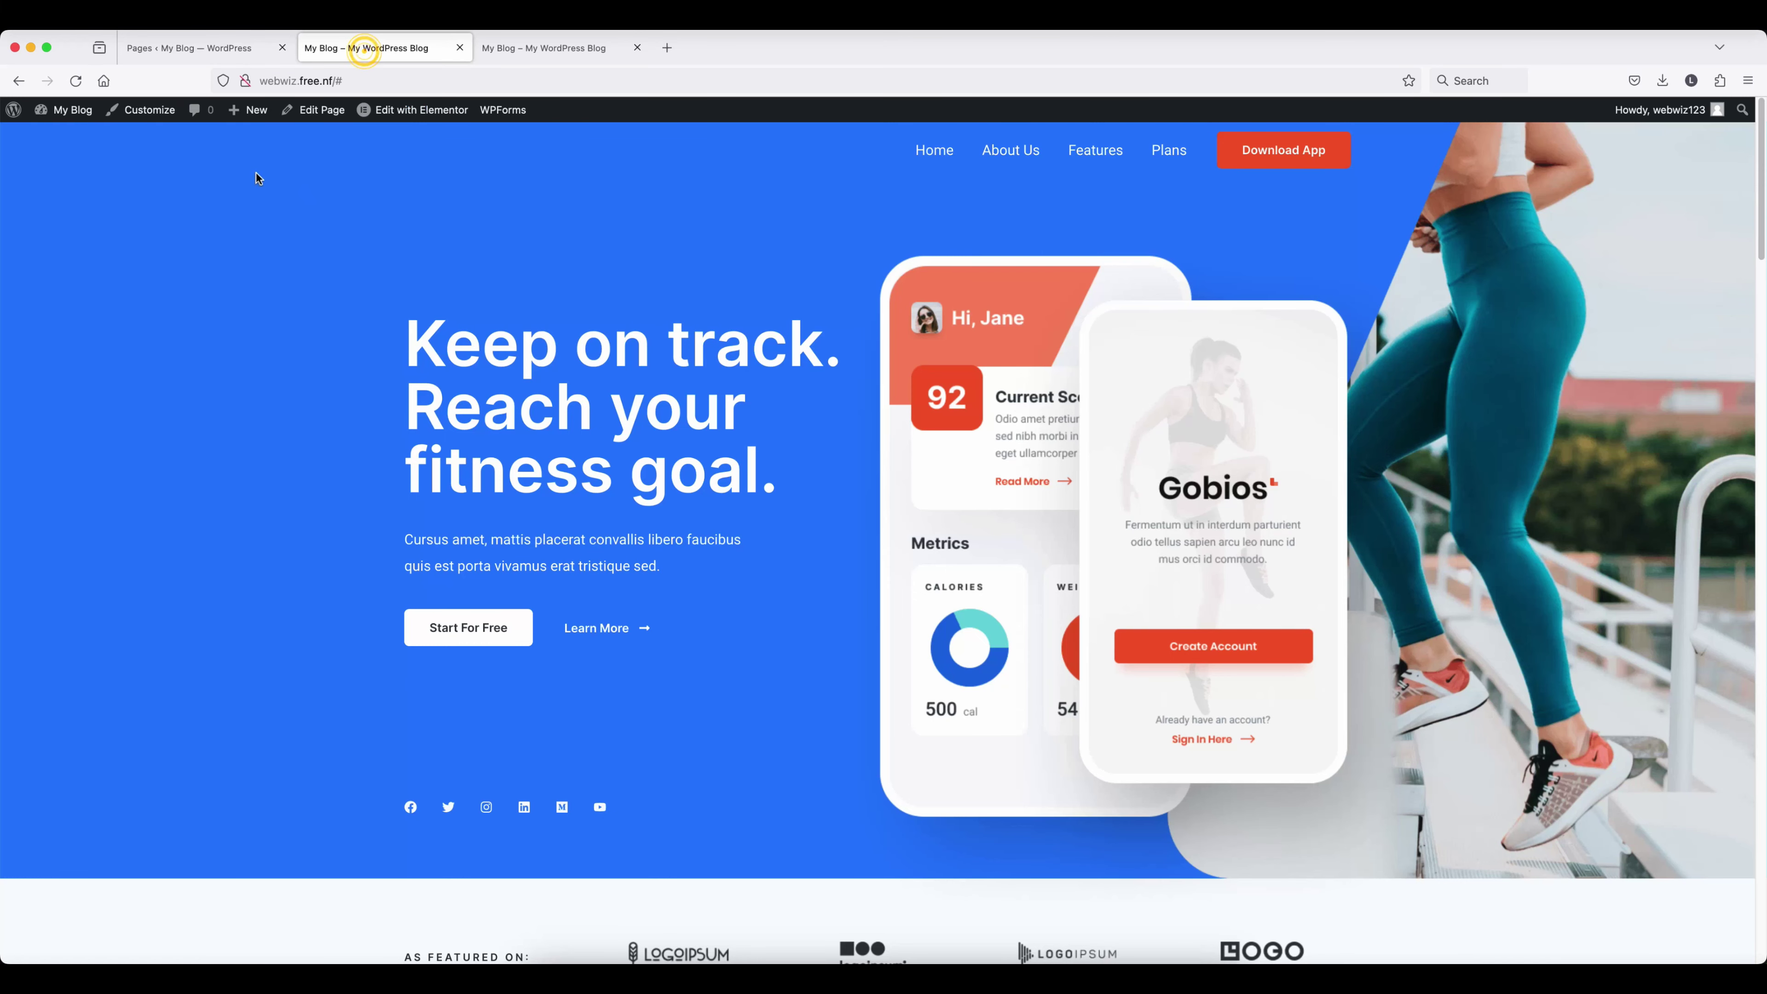
{"action": "left_click", "coordinate": [924, 153]}
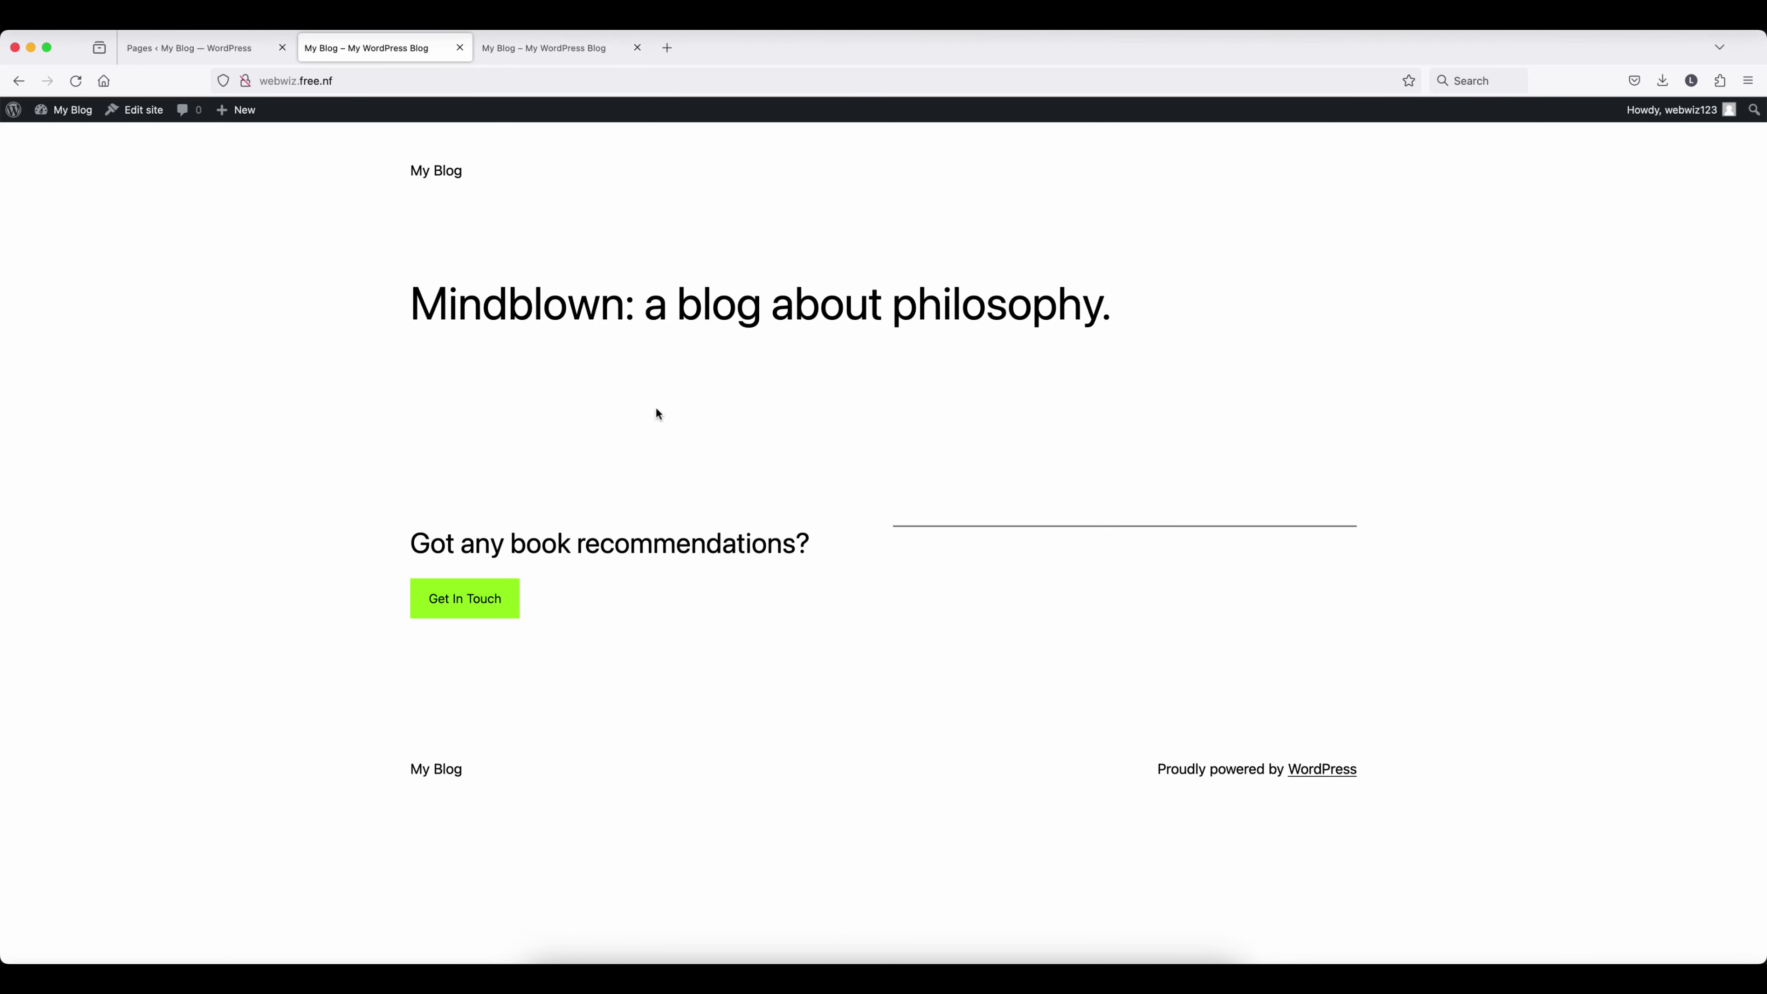
{"action": "key", "text": "ctrl+shift+Tab"}
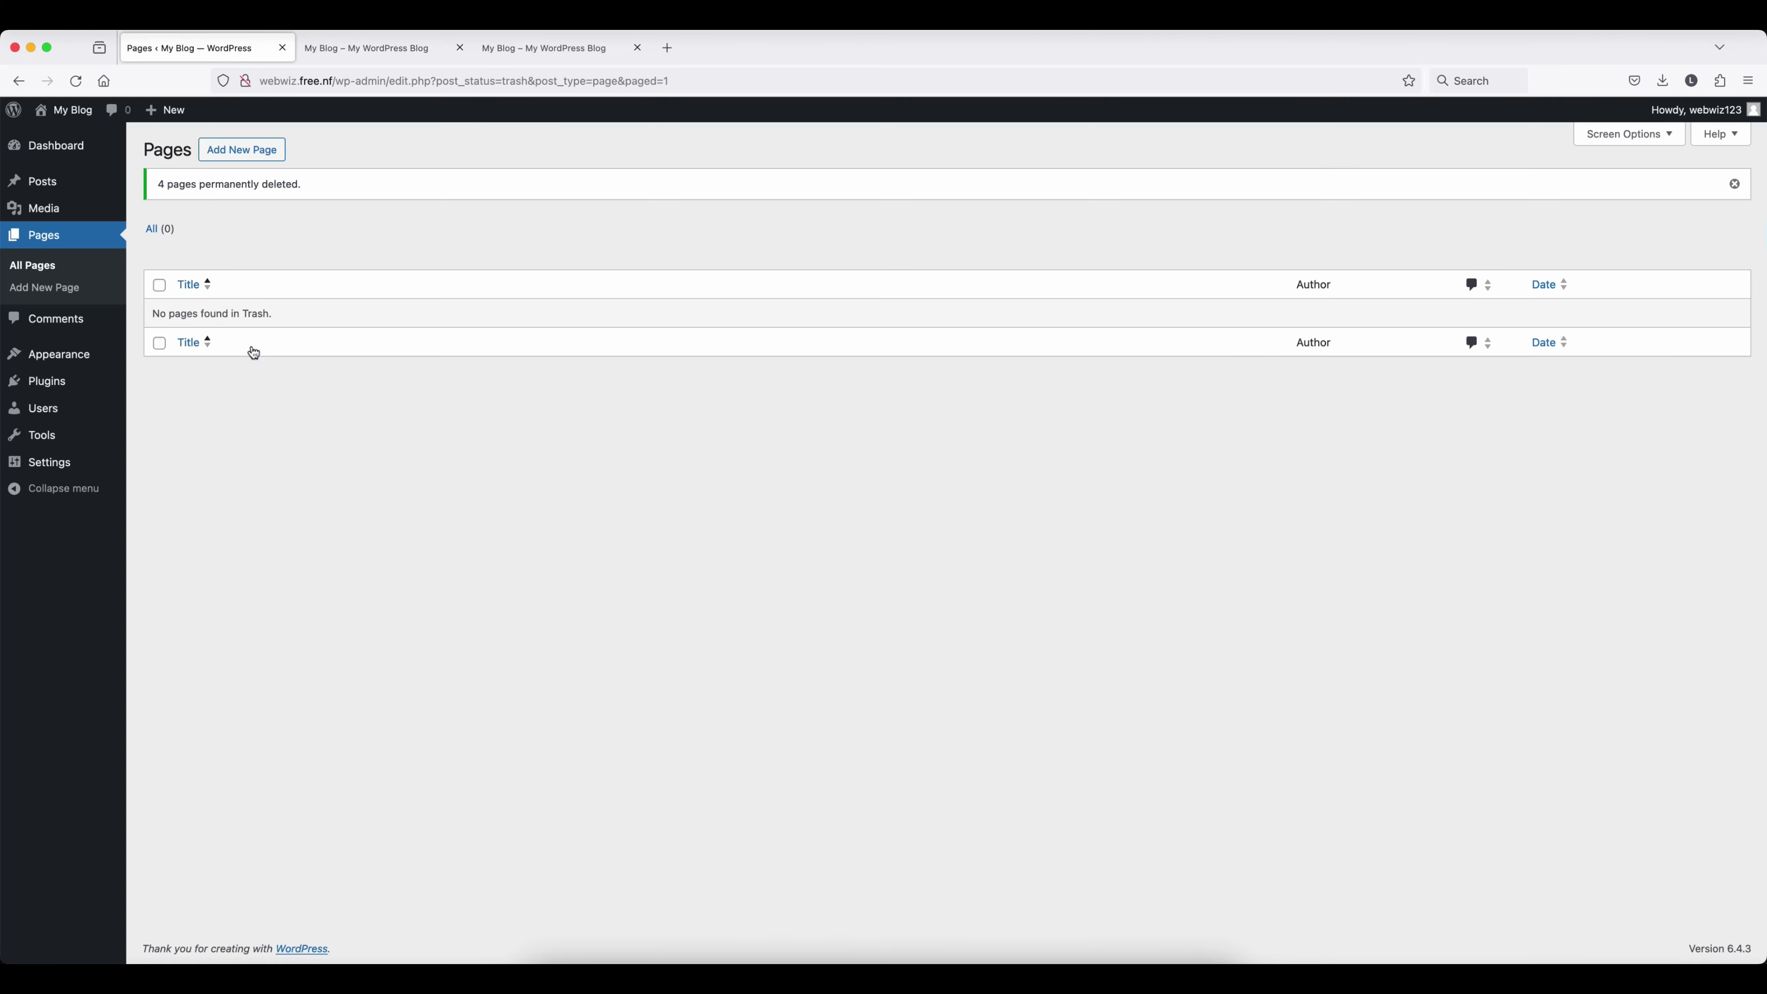
Step: Find the Backup Migration plugin again by searching for "backup", install and activate it, and open its saved backups list
{"action": "mouse_move", "coordinate": [90, 389]}
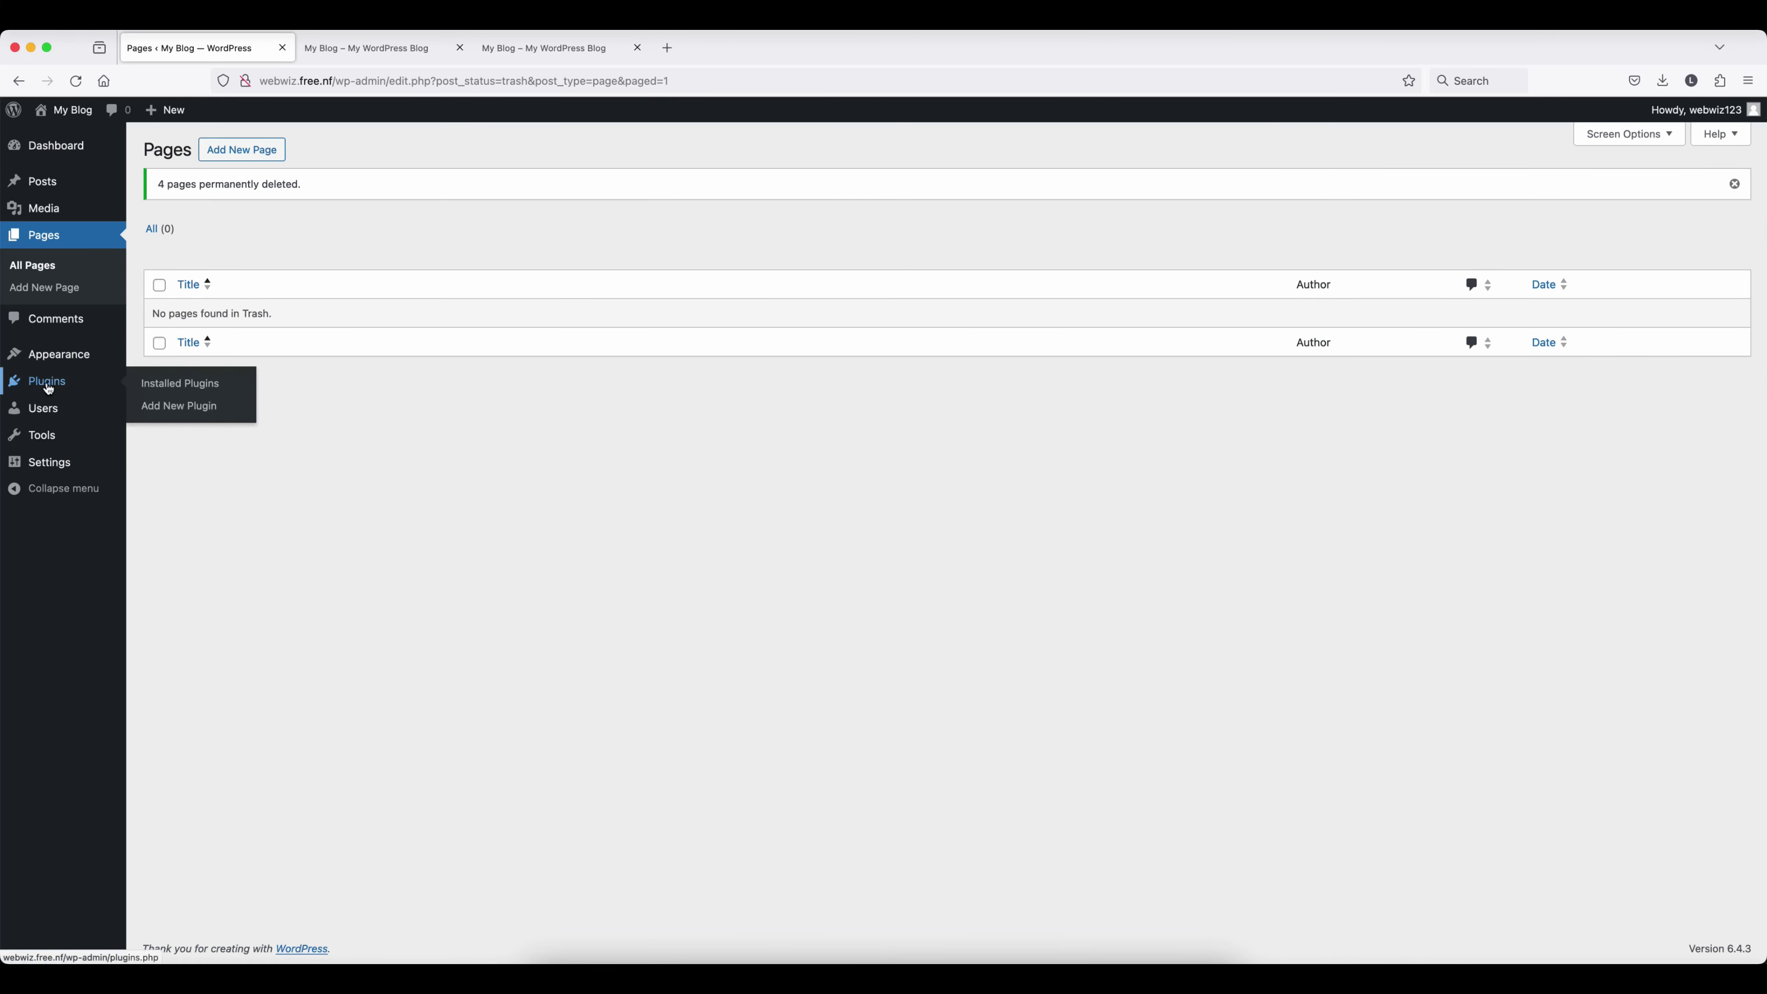
{"action": "left_click", "coordinate": [174, 406]}
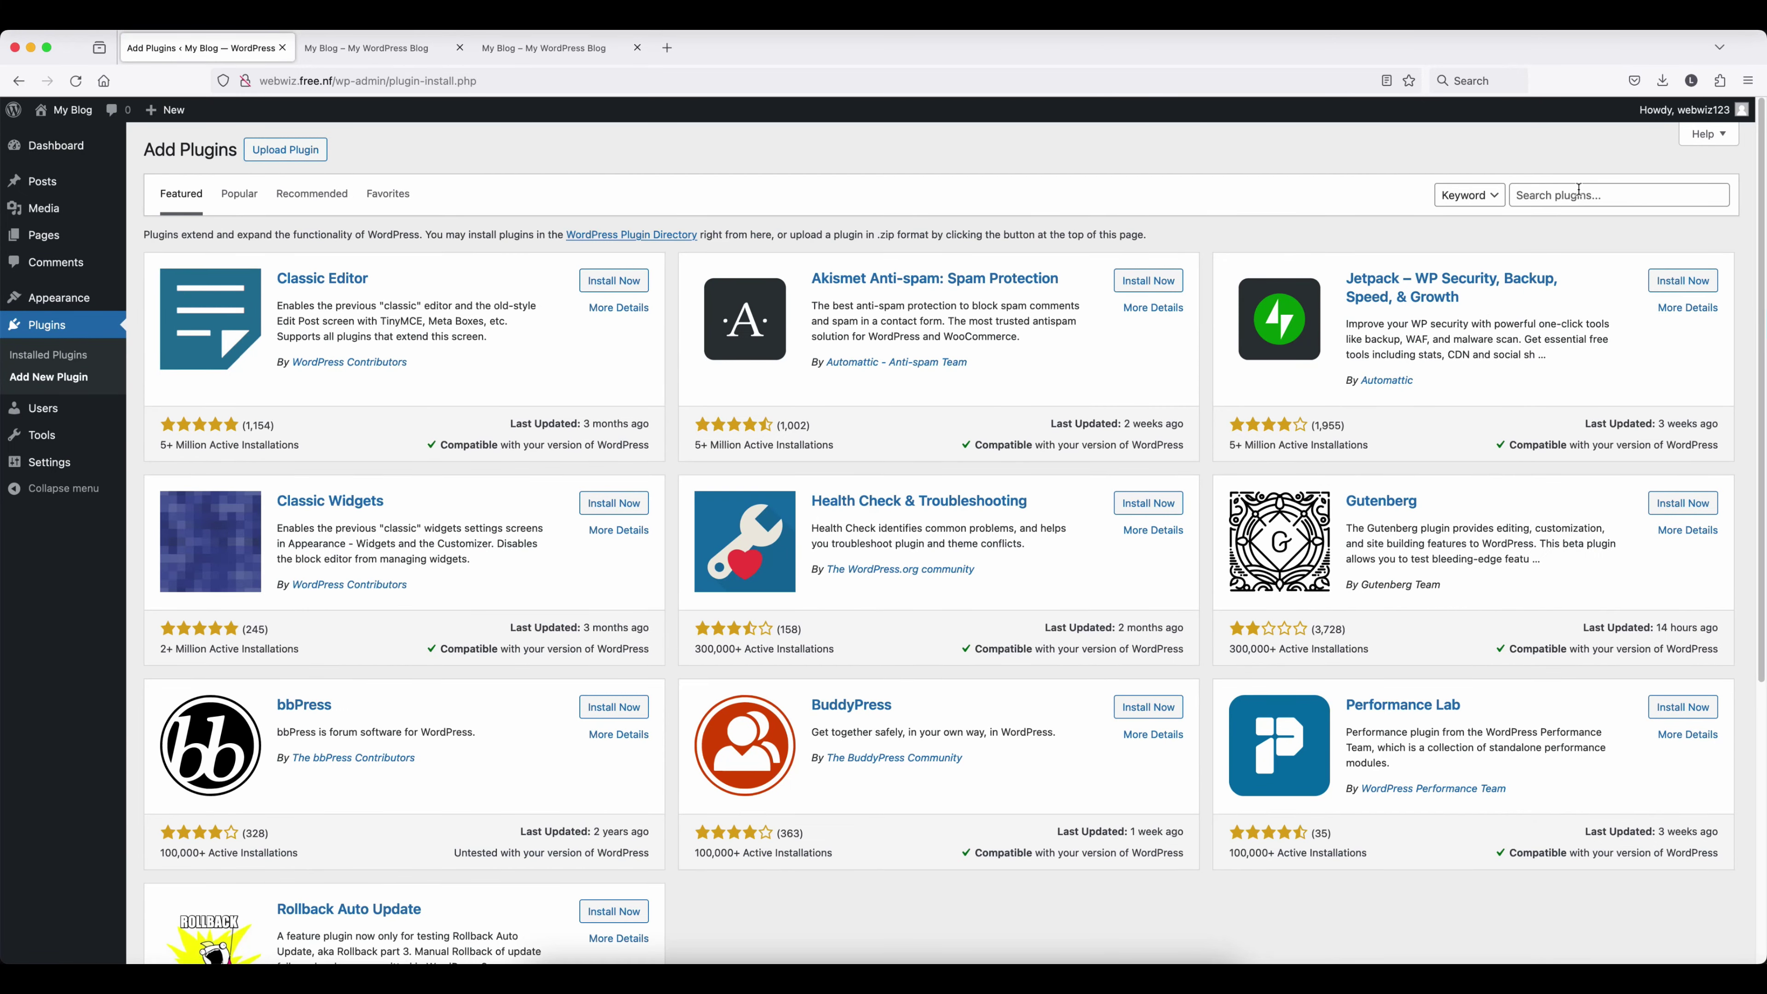
{"action": "left_click", "coordinate": [1576, 194]}
{"action": "left_click", "coordinate": [1575, 192]}
{"action": "left_click", "coordinate": [1535, 215]}
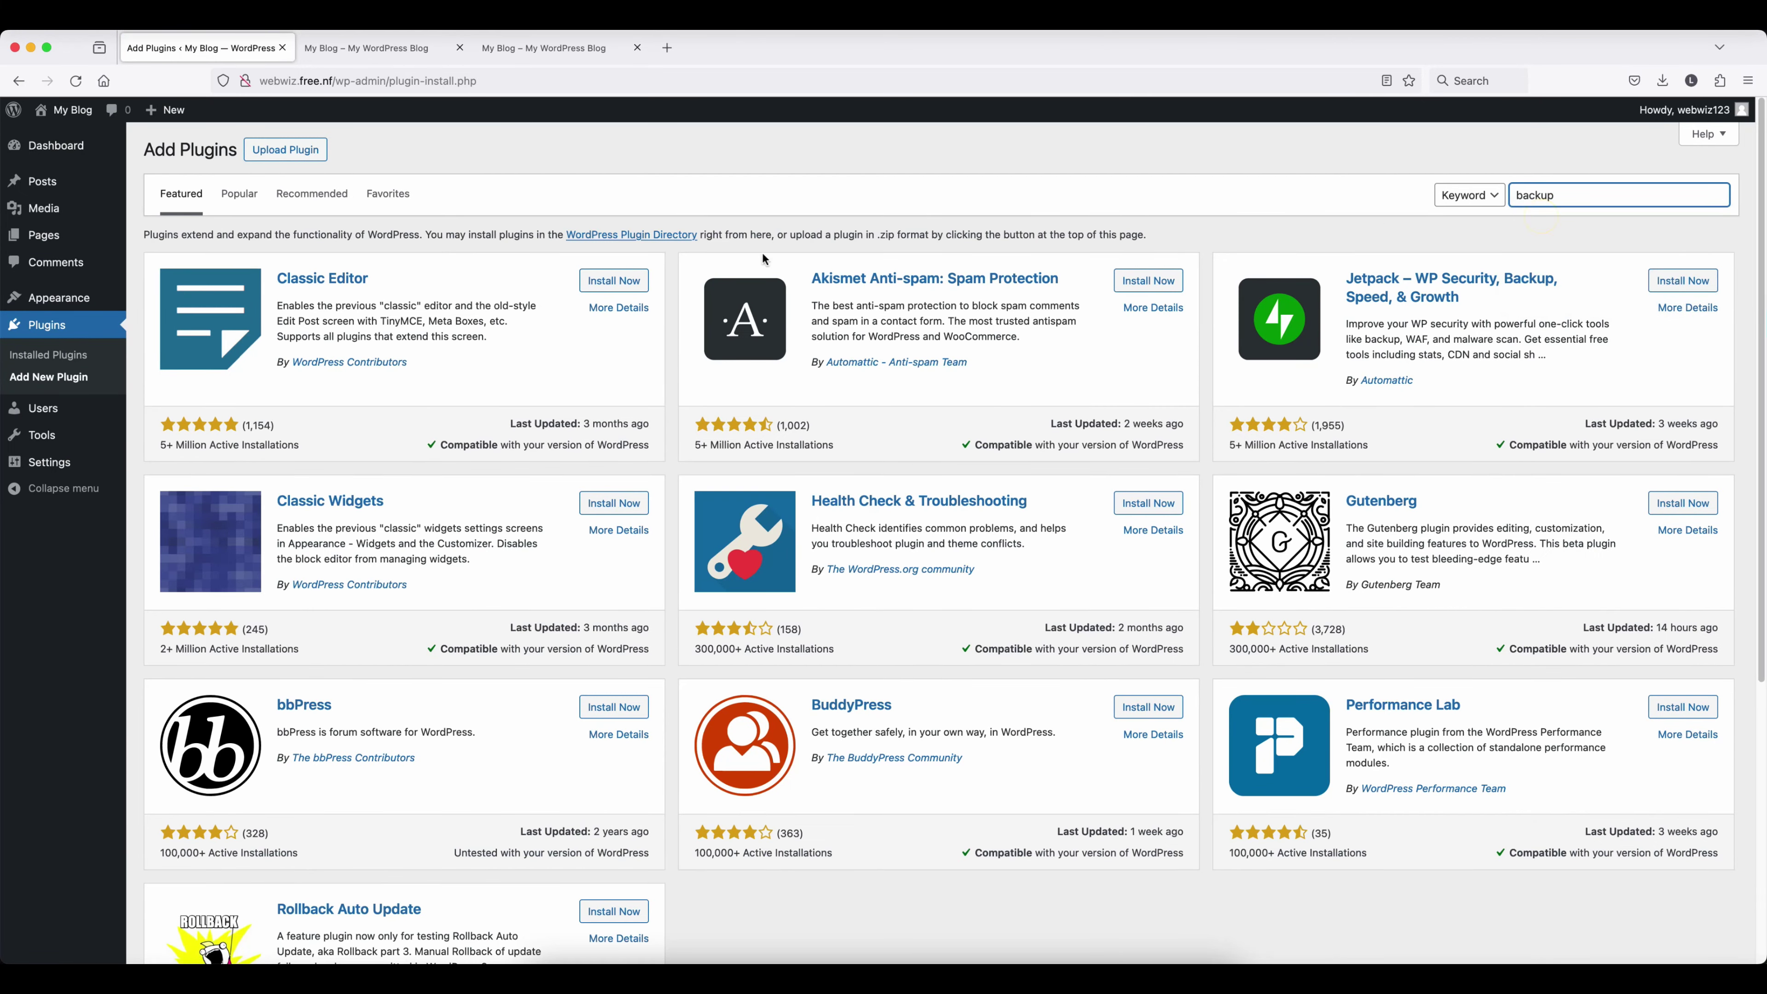
{"action": "left_click", "coordinate": [616, 285]}
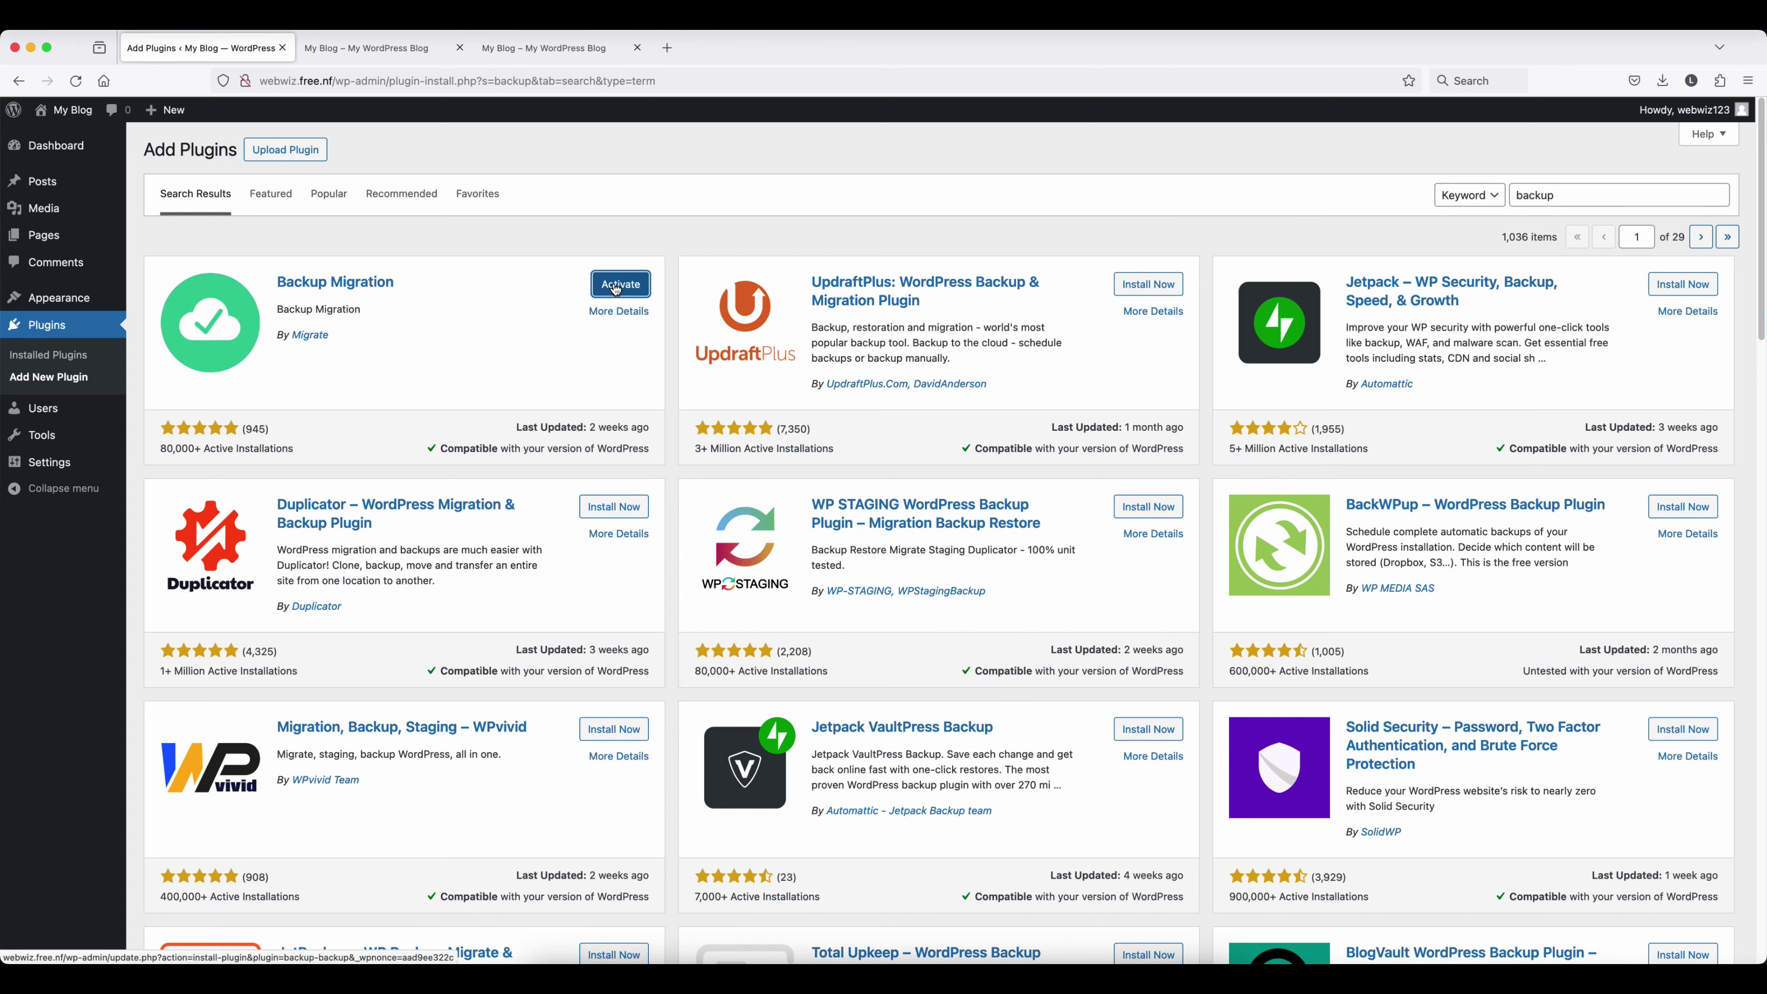
{"action": "left_click", "coordinate": [616, 286]}
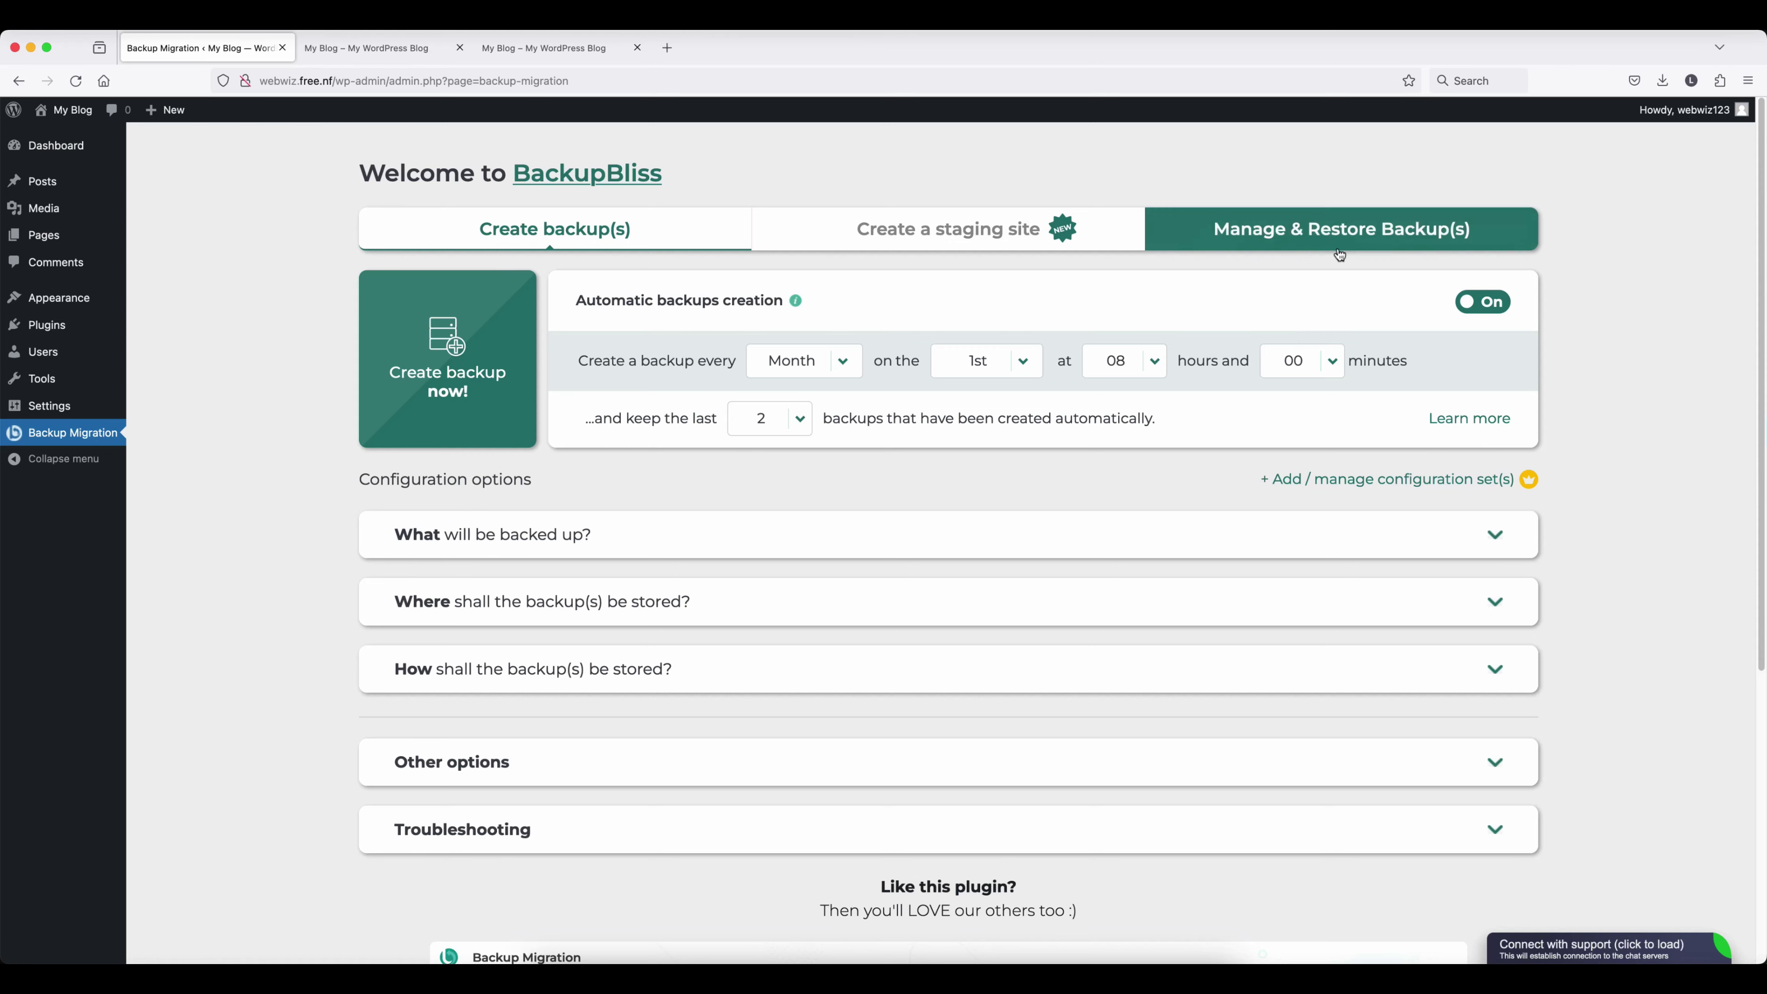
{"action": "left_click", "coordinate": [1317, 233]}
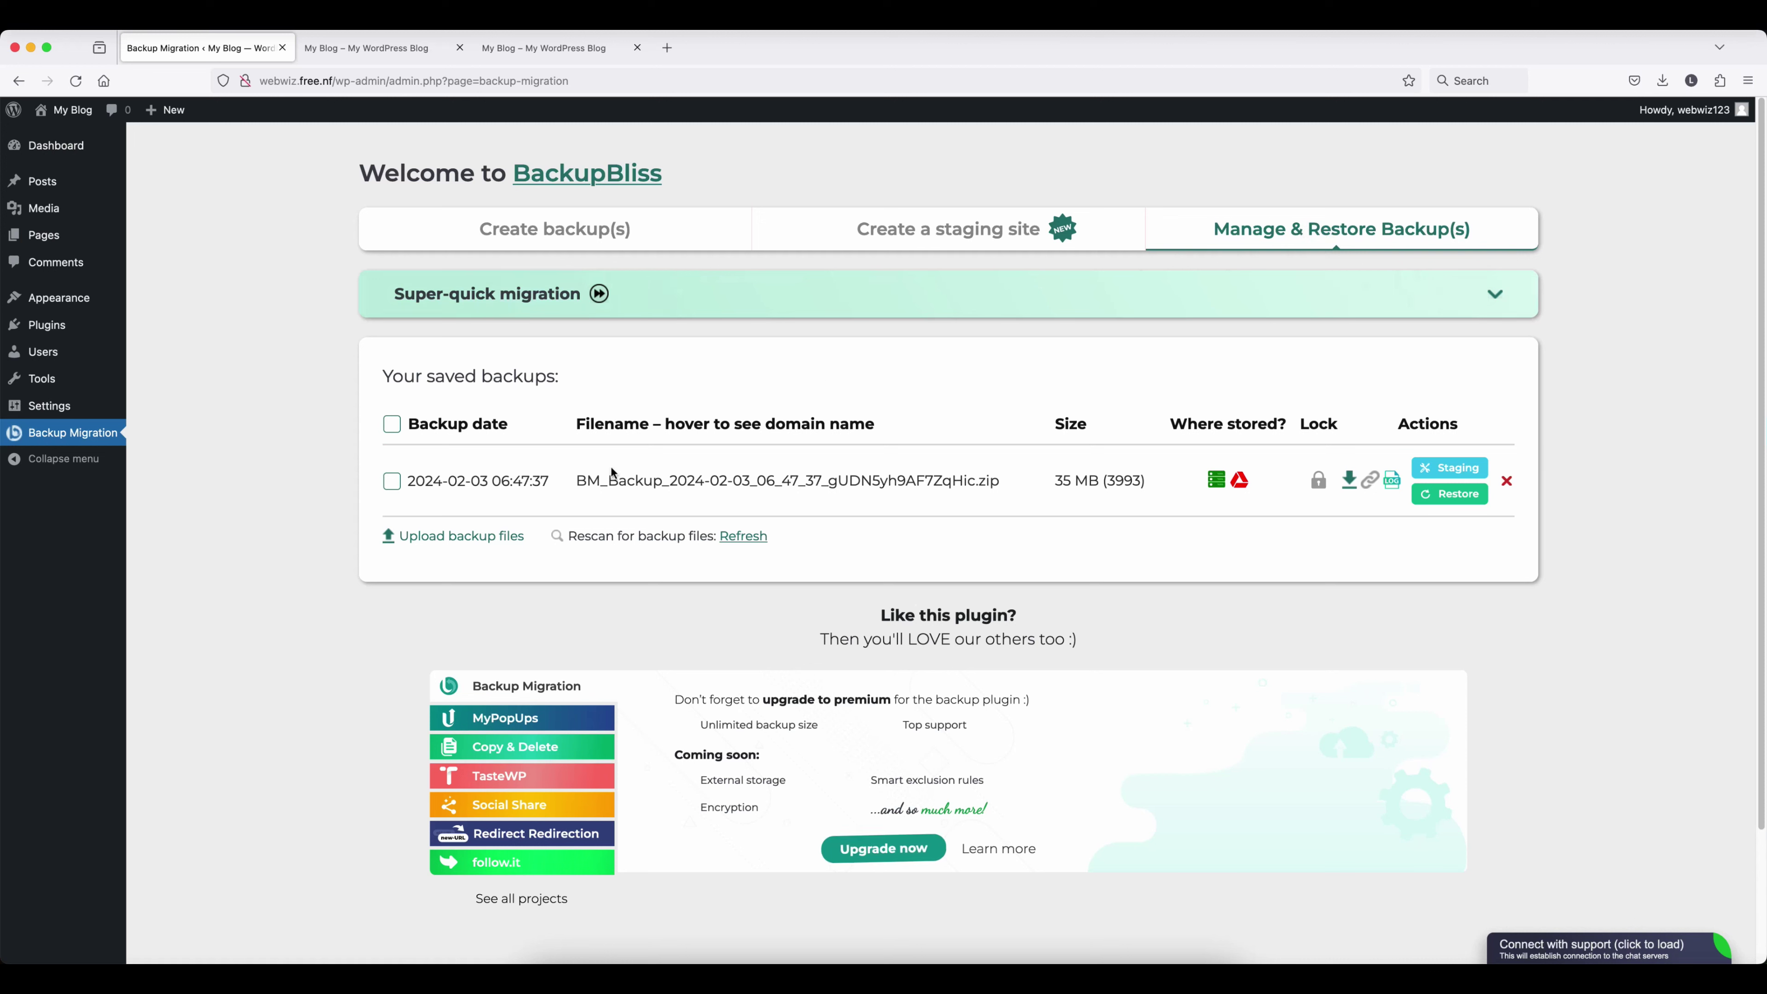
{"action": "mouse_move", "coordinate": [858, 491]}
{"action": "mouse_move", "coordinate": [684, 475]}
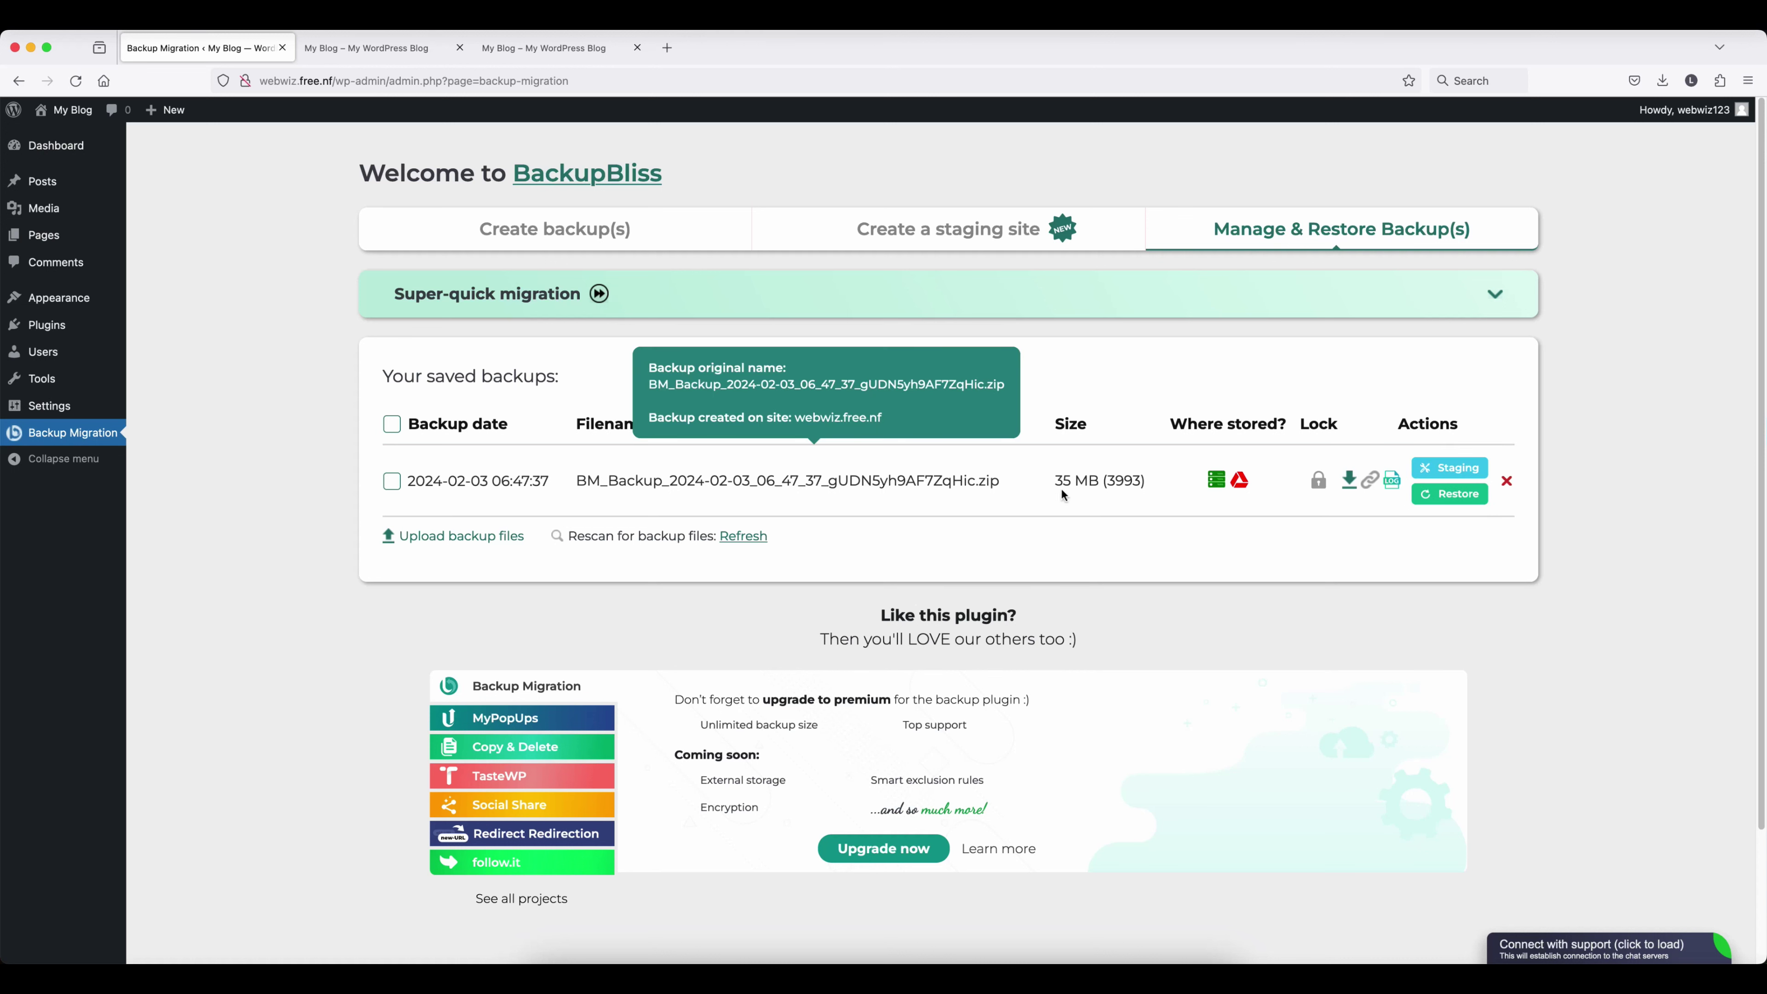
{"action": "left_click", "coordinate": [1446, 496]}
{"action": "left_click", "coordinate": [711, 307]}
{"action": "left_click", "coordinate": [818, 358]}
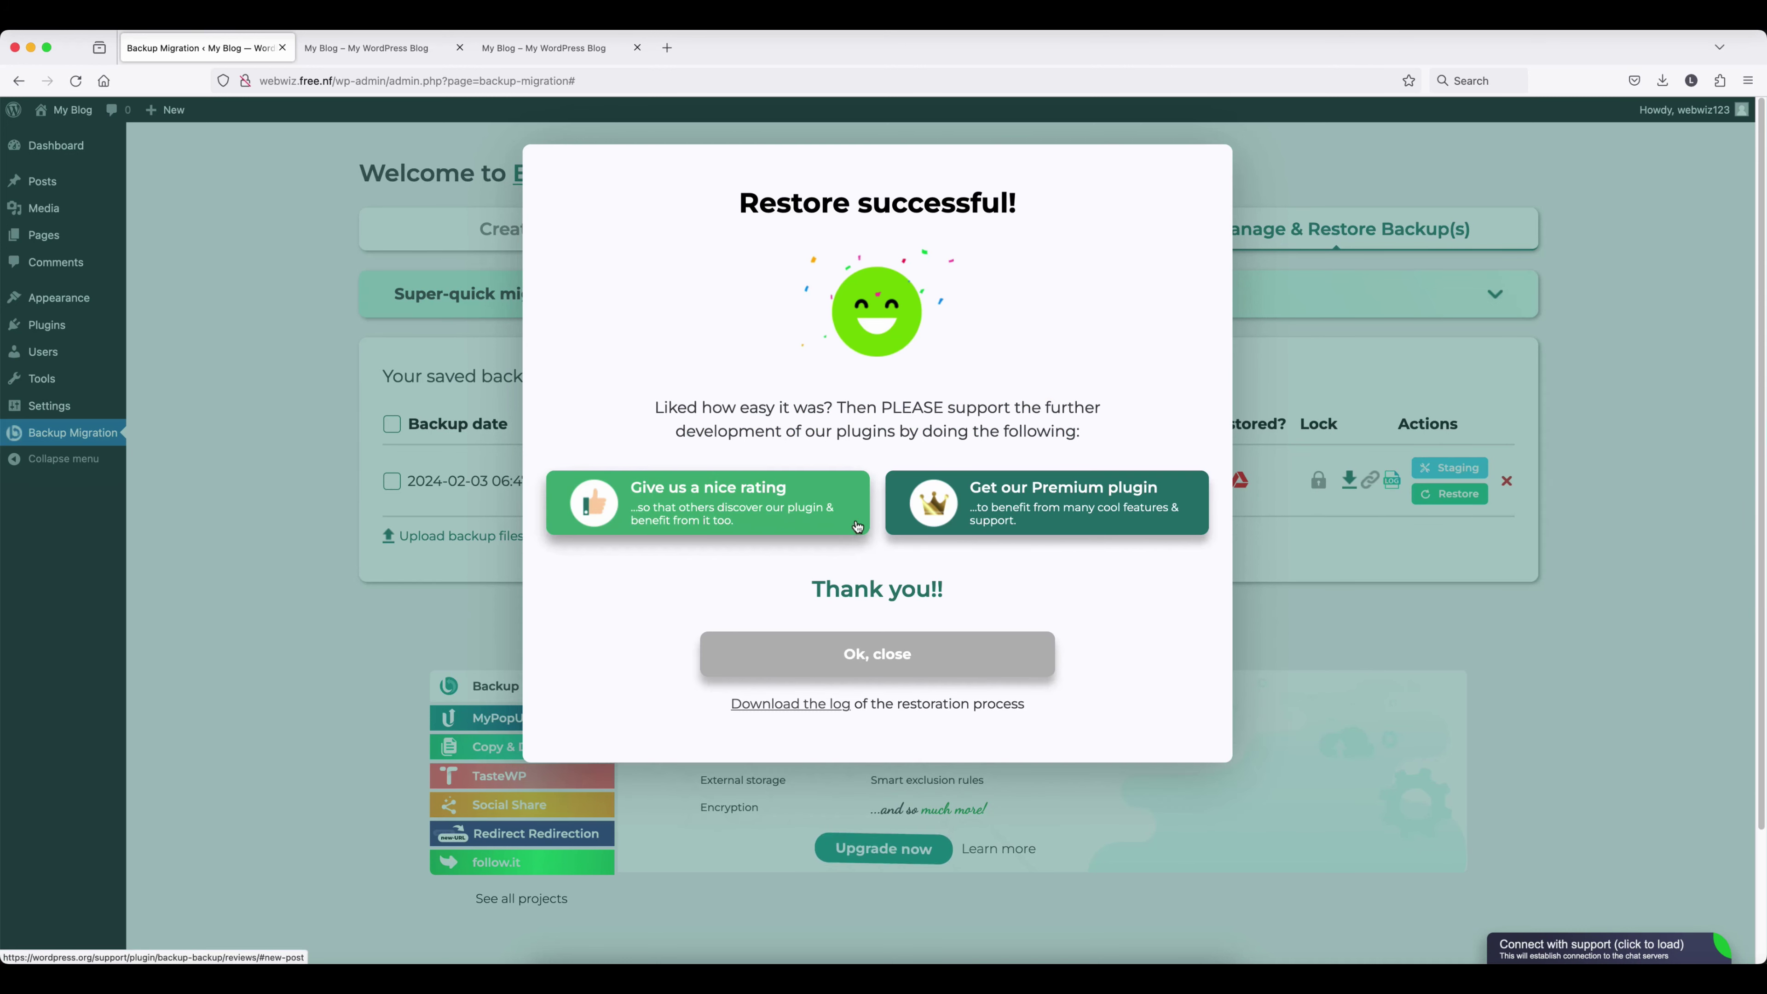
{"action": "left_click", "coordinate": [878, 657]}
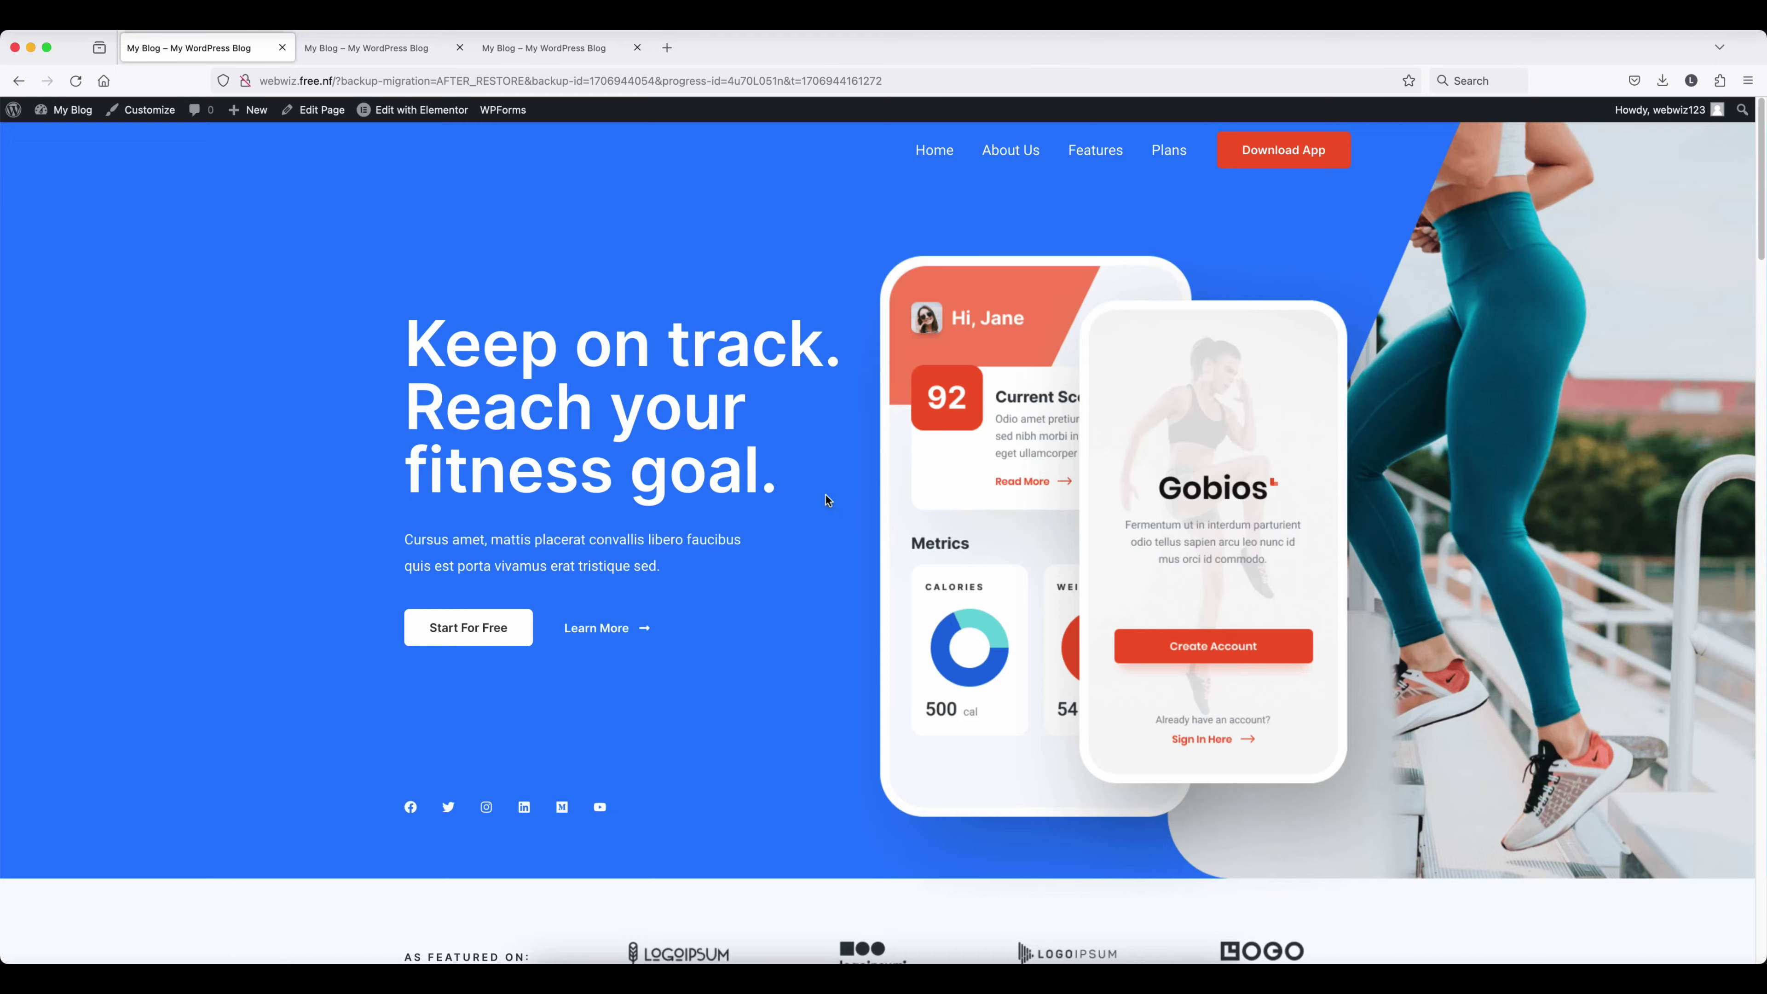
Step: Look through the site's home page after the restore and return to the WordPress dashboard
{"action": "scroll", "coordinate": [826, 494], "scroll_direction": "down", "scroll_amount": 15}
{"action": "scroll", "coordinate": [826, 495], "scroll_direction": "down", "scroll_amount": 15}
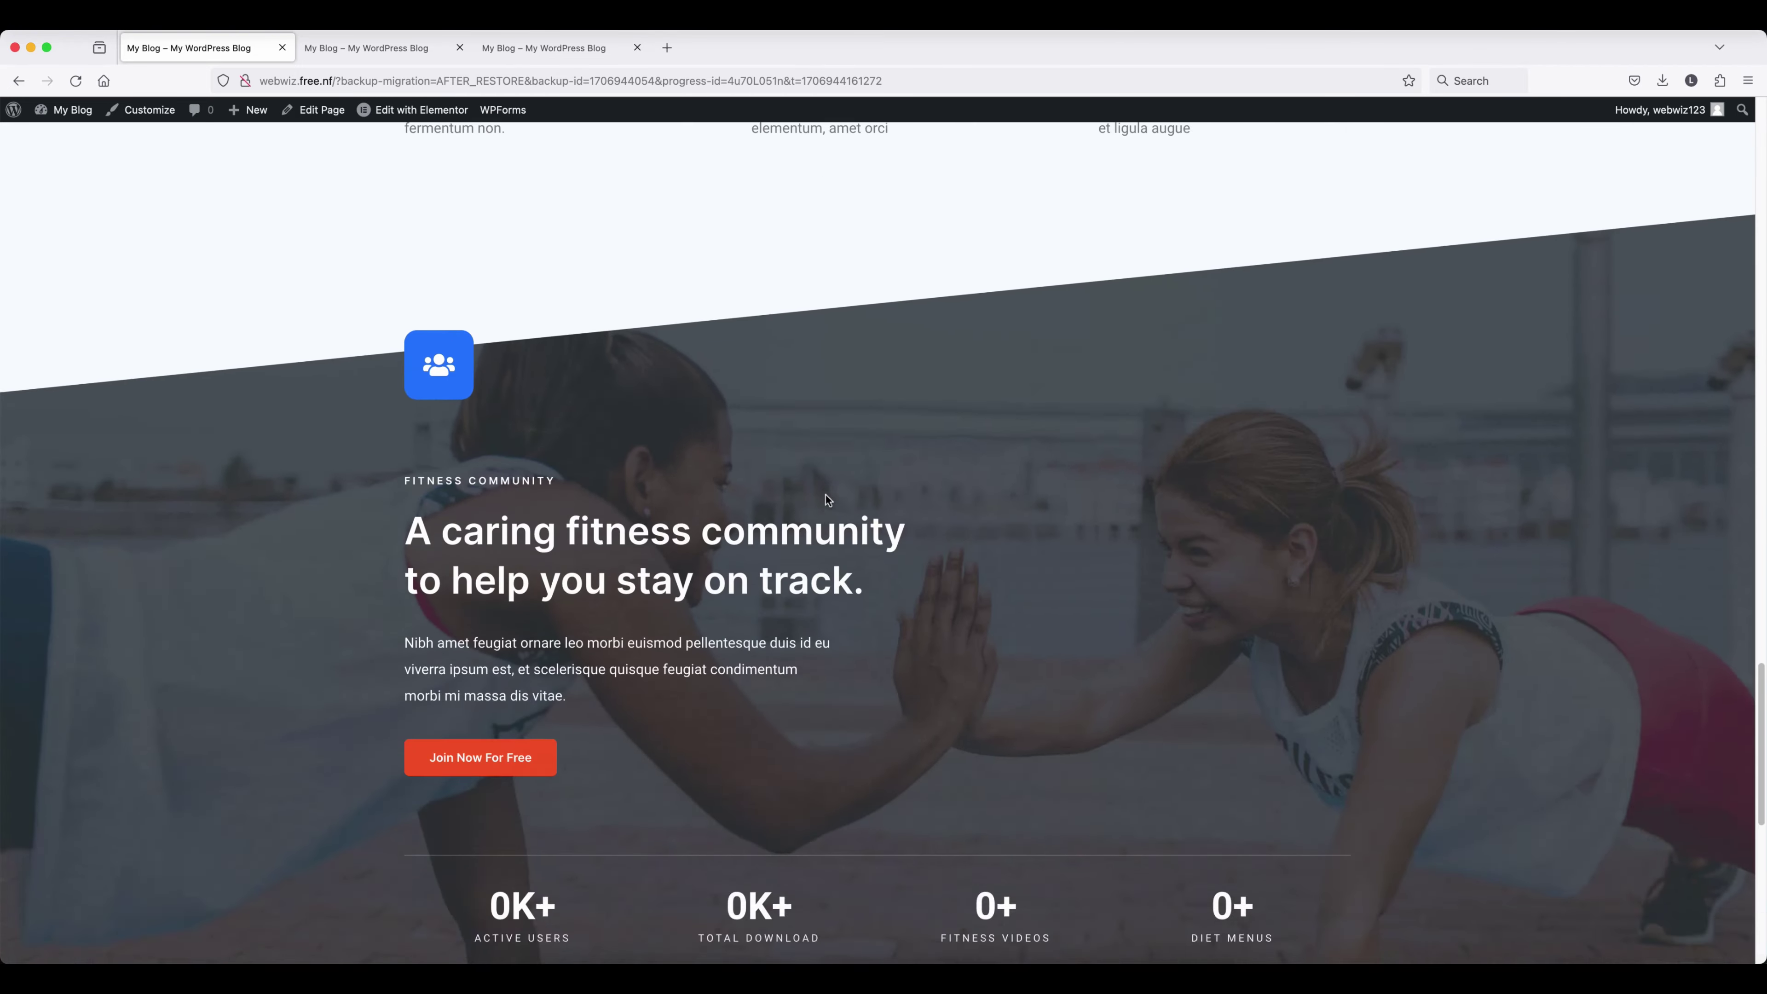
{"action": "scroll", "coordinate": [826, 499], "scroll_direction": "up", "scroll_amount": 20}
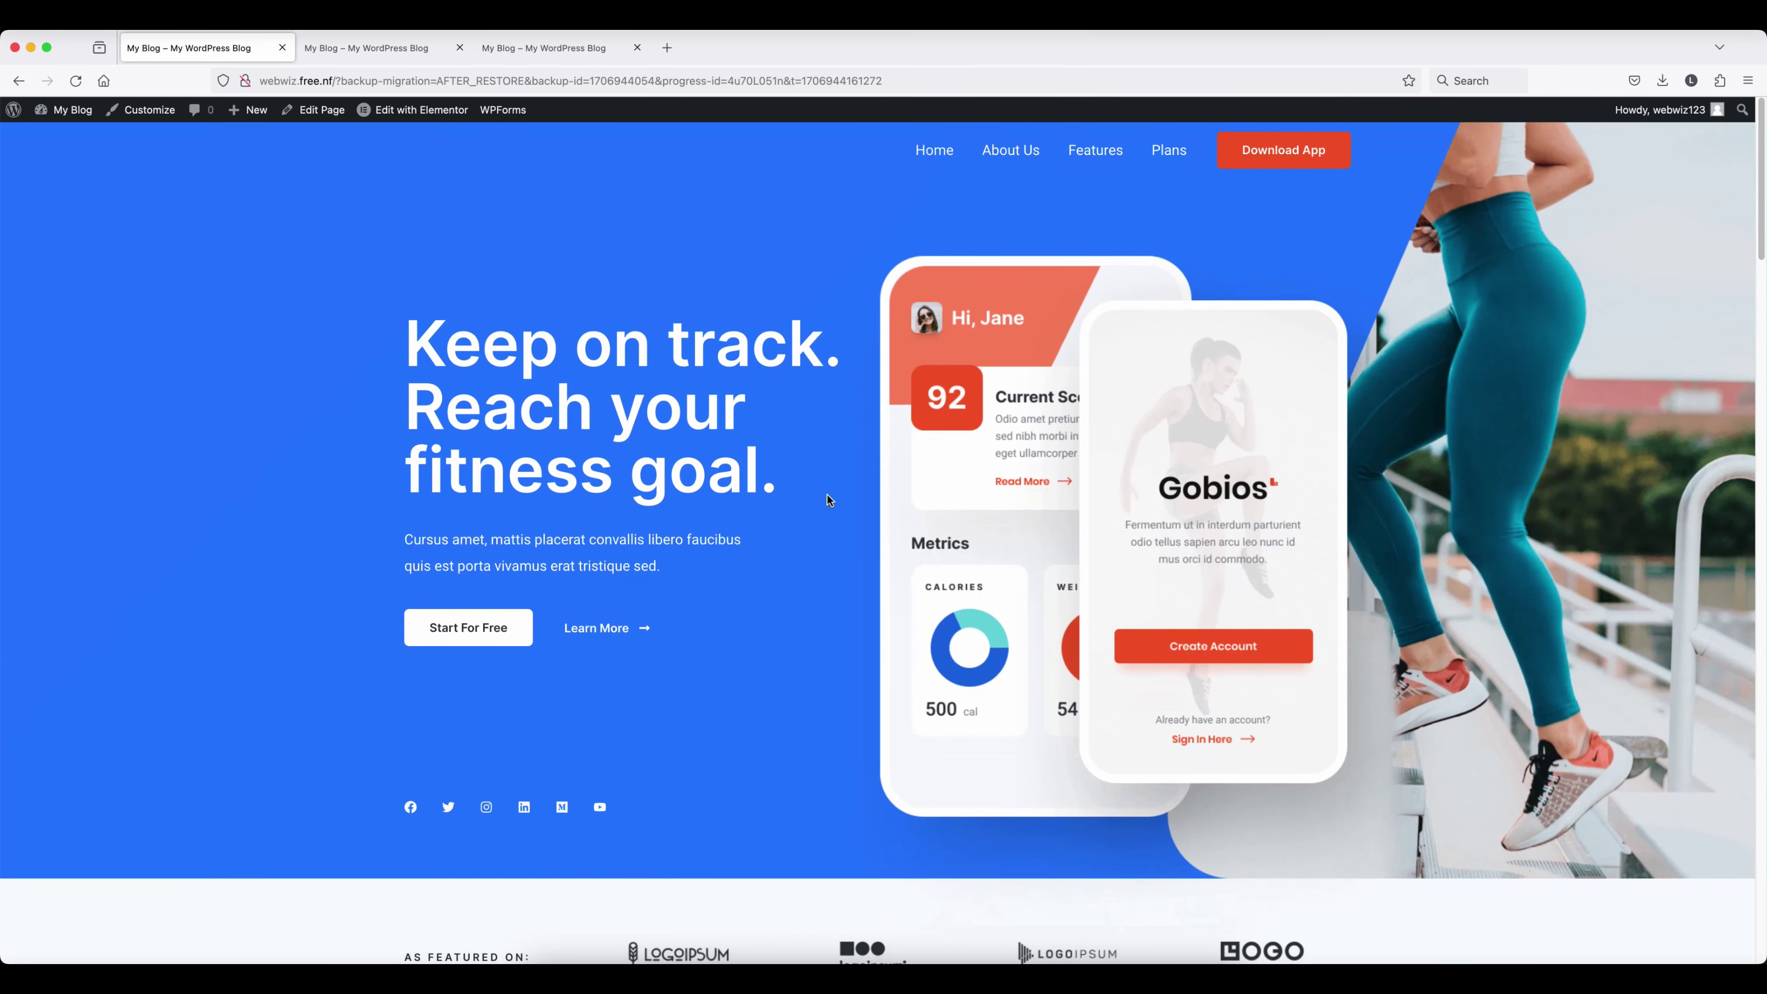
{"action": "mouse_move", "coordinate": [64, 110]}
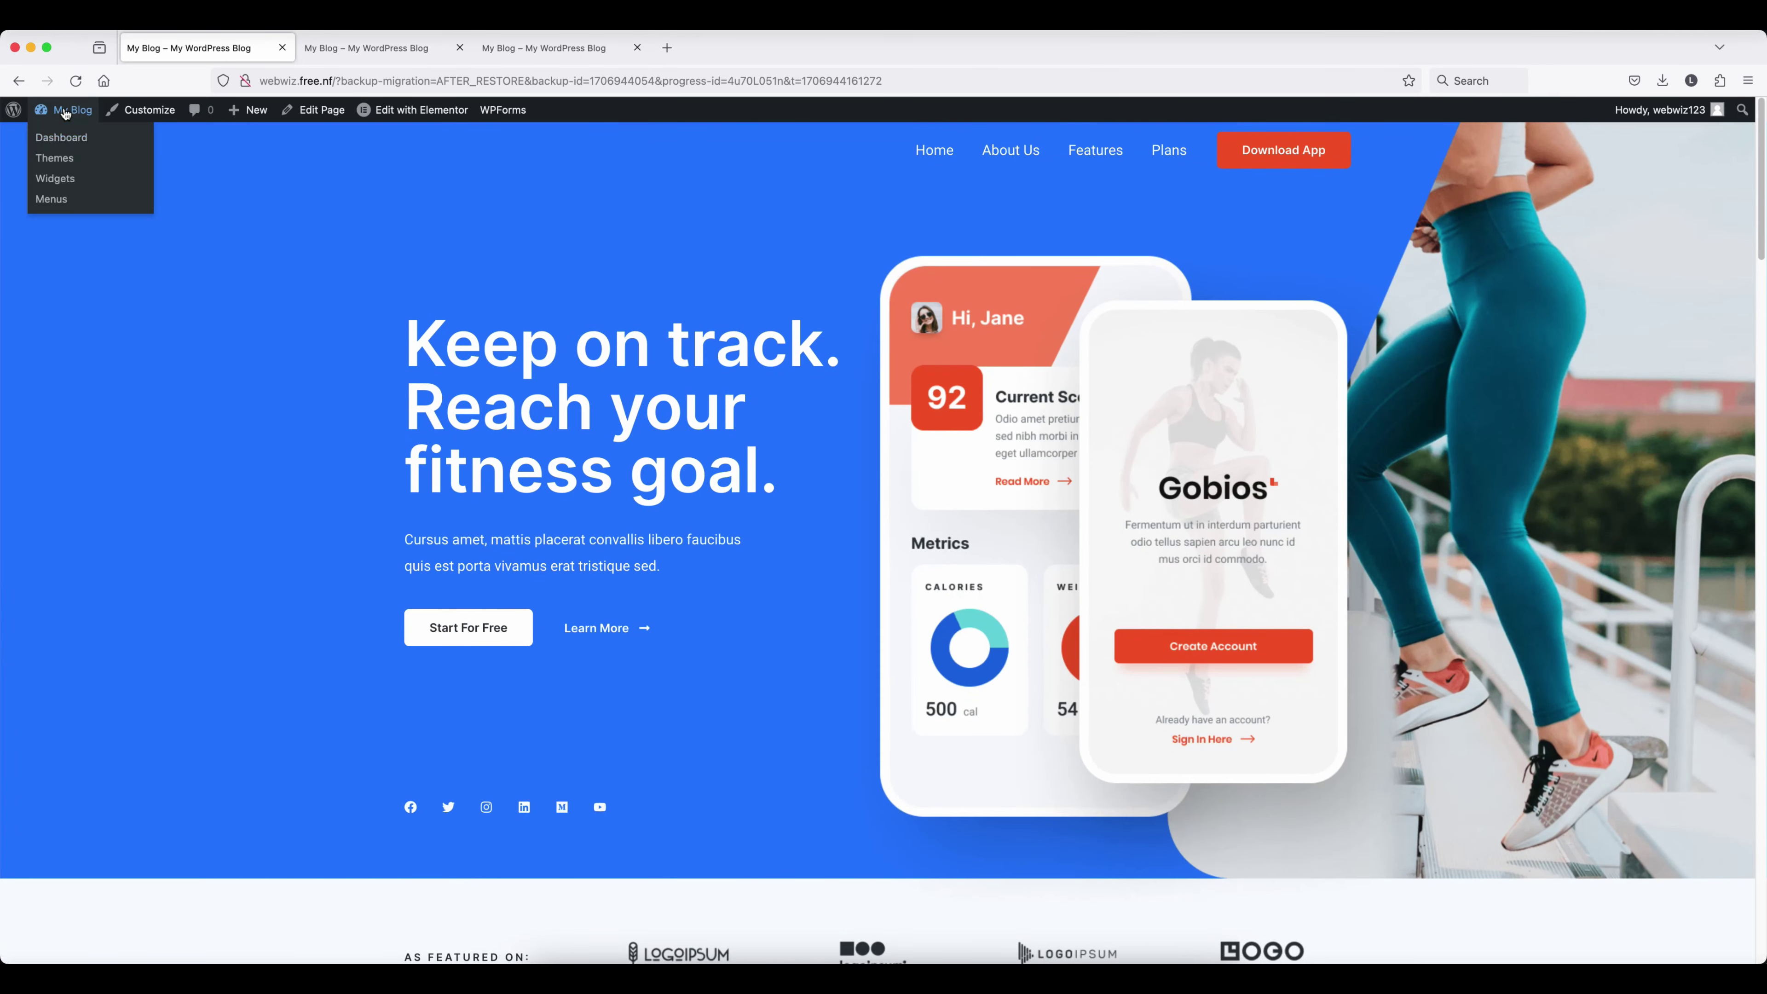
{"action": "left_click", "coordinate": [63, 143]}
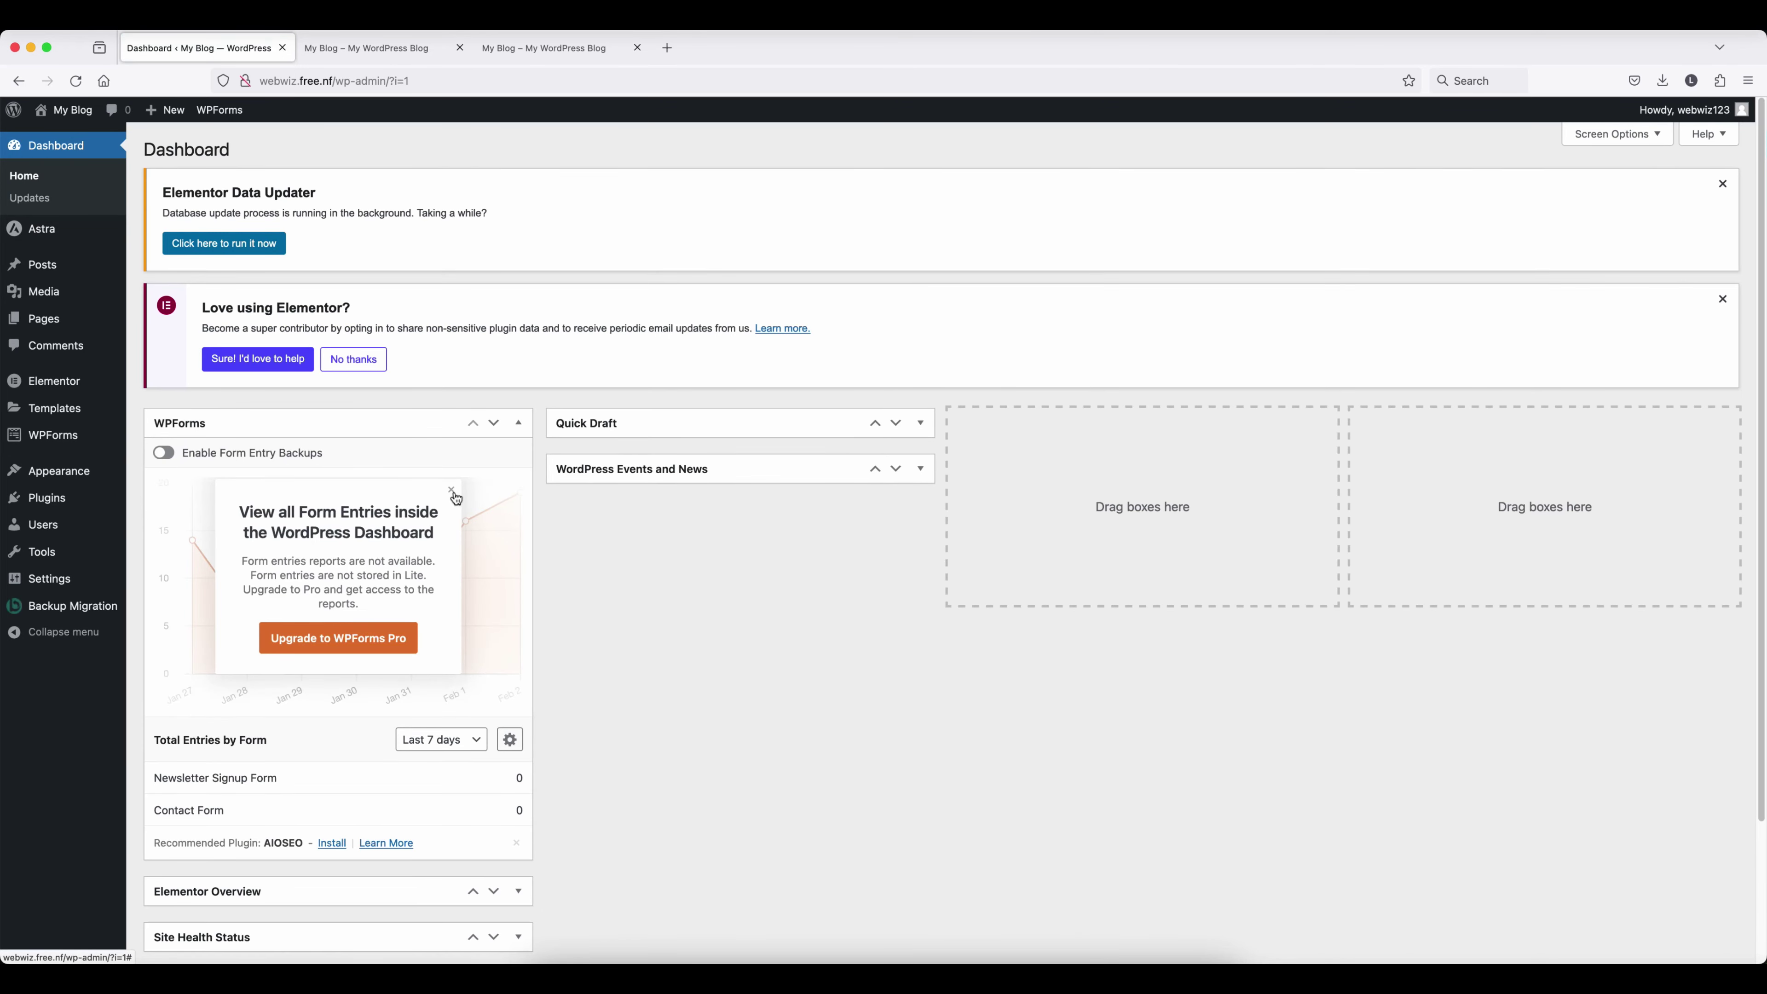
Step: Open the Backup Migration plugin's saved backups list and show its upload area for backup files
{"action": "left_click", "coordinate": [68, 608]}
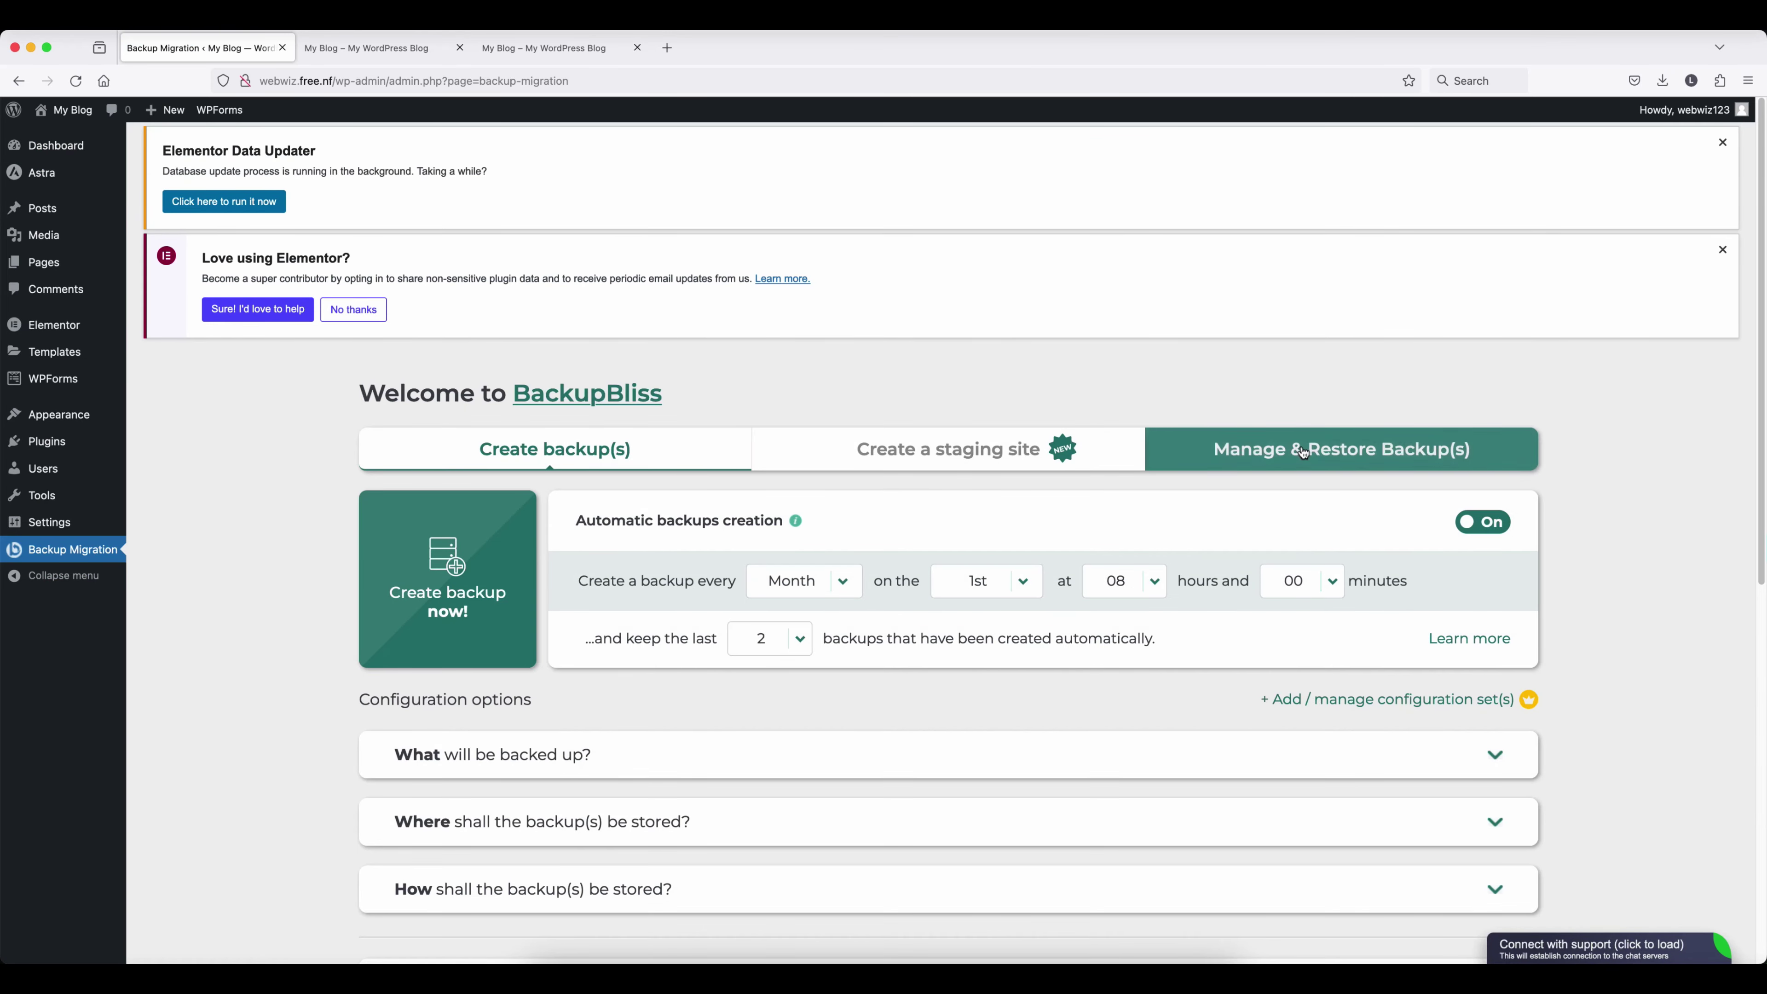
{"action": "left_click", "coordinate": [1294, 456]}
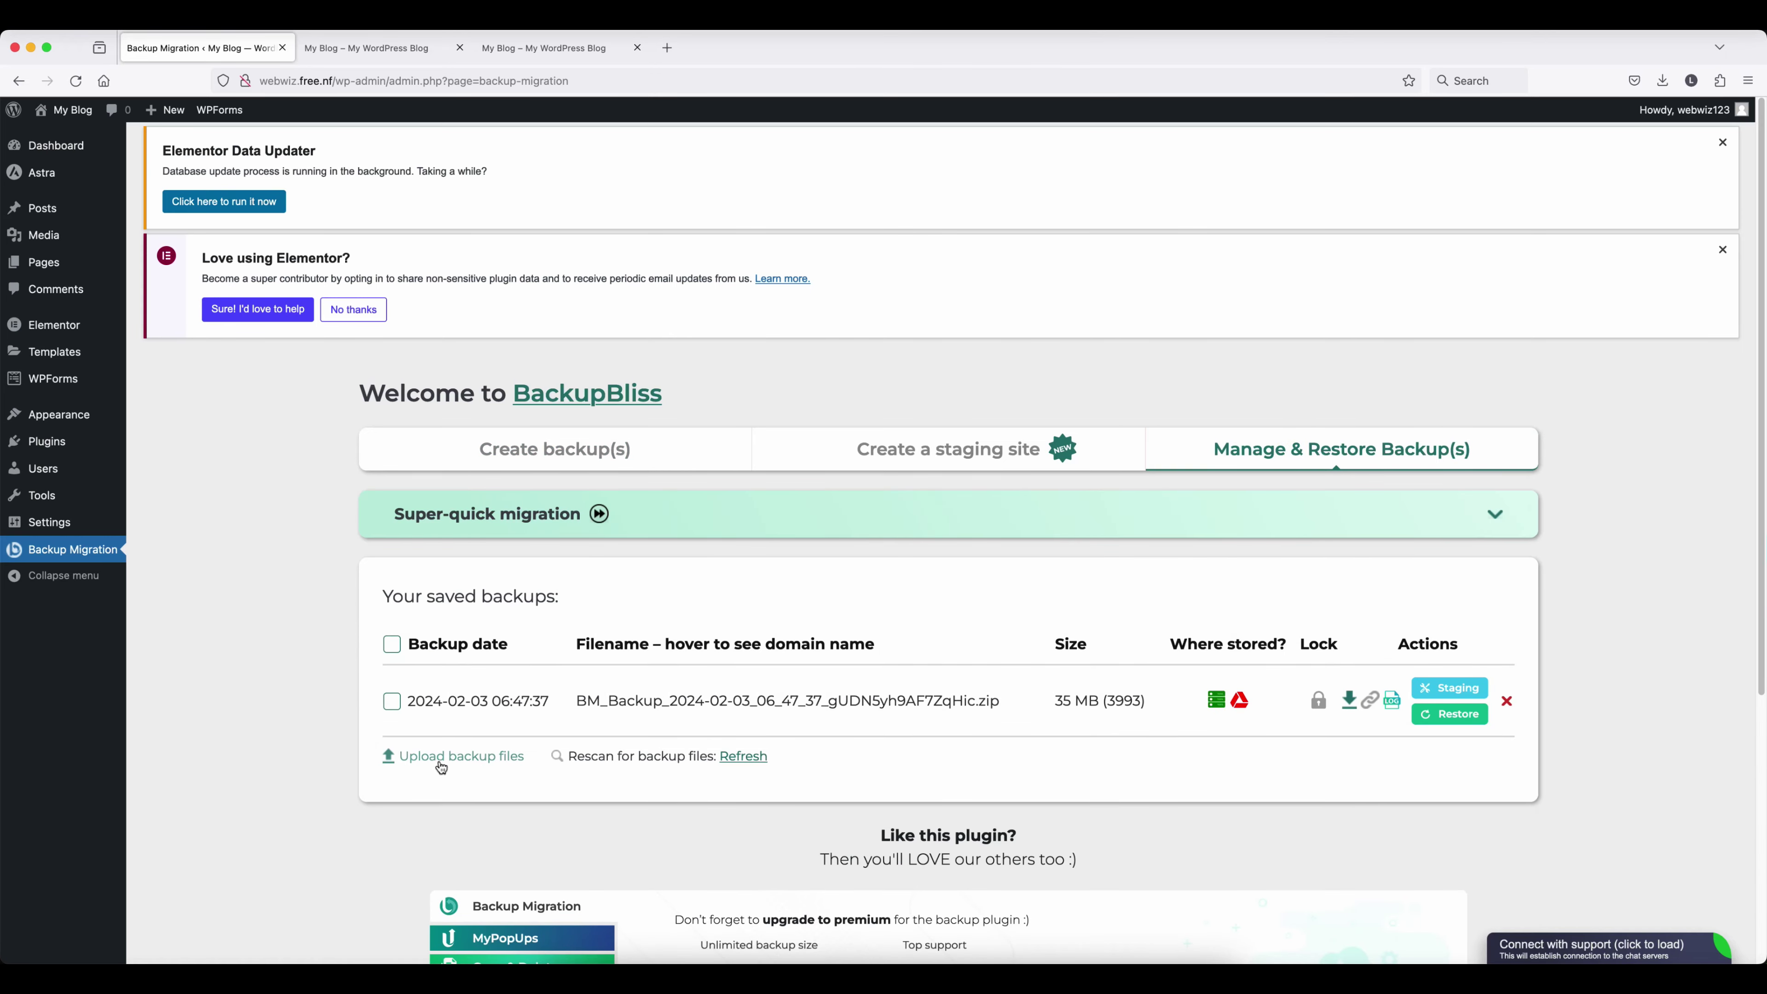
{"action": "left_click", "coordinate": [449, 756]}
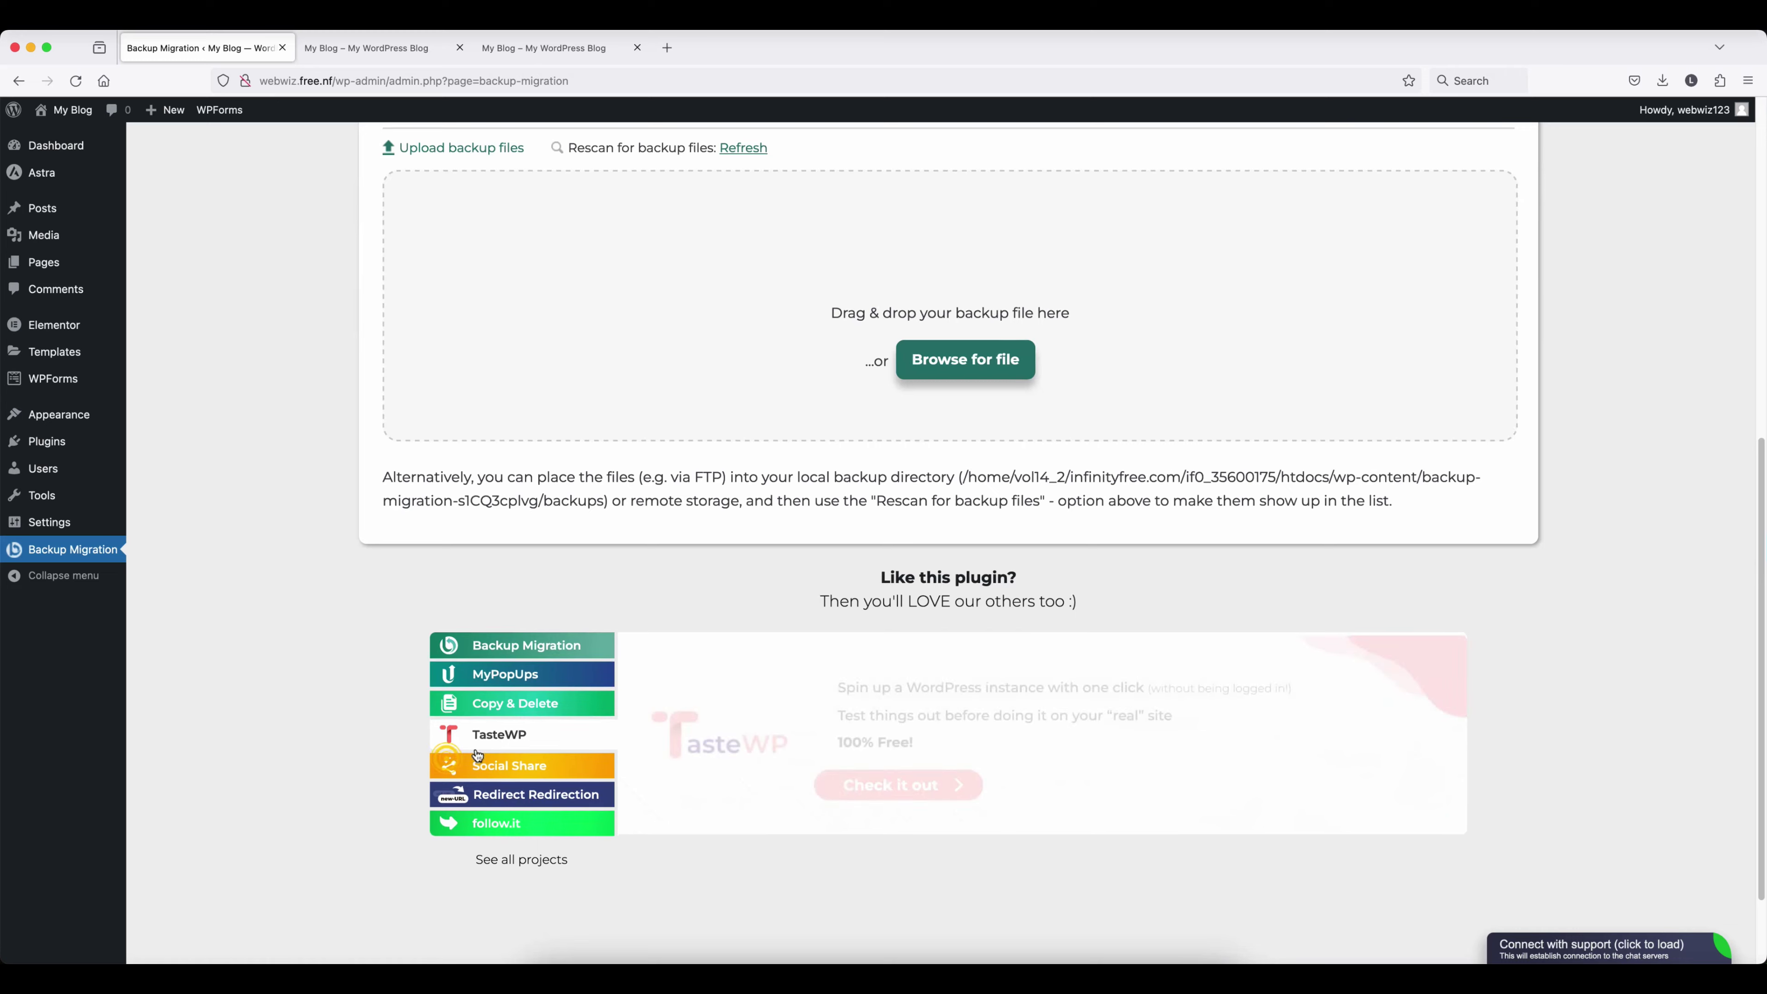
{"action": "scroll", "coordinate": [729, 498], "scroll_direction": "up", "scroll_amount": 5}
{"action": "scroll", "coordinate": [736, 497], "scroll_direction": "down", "scroll_amount": 1}
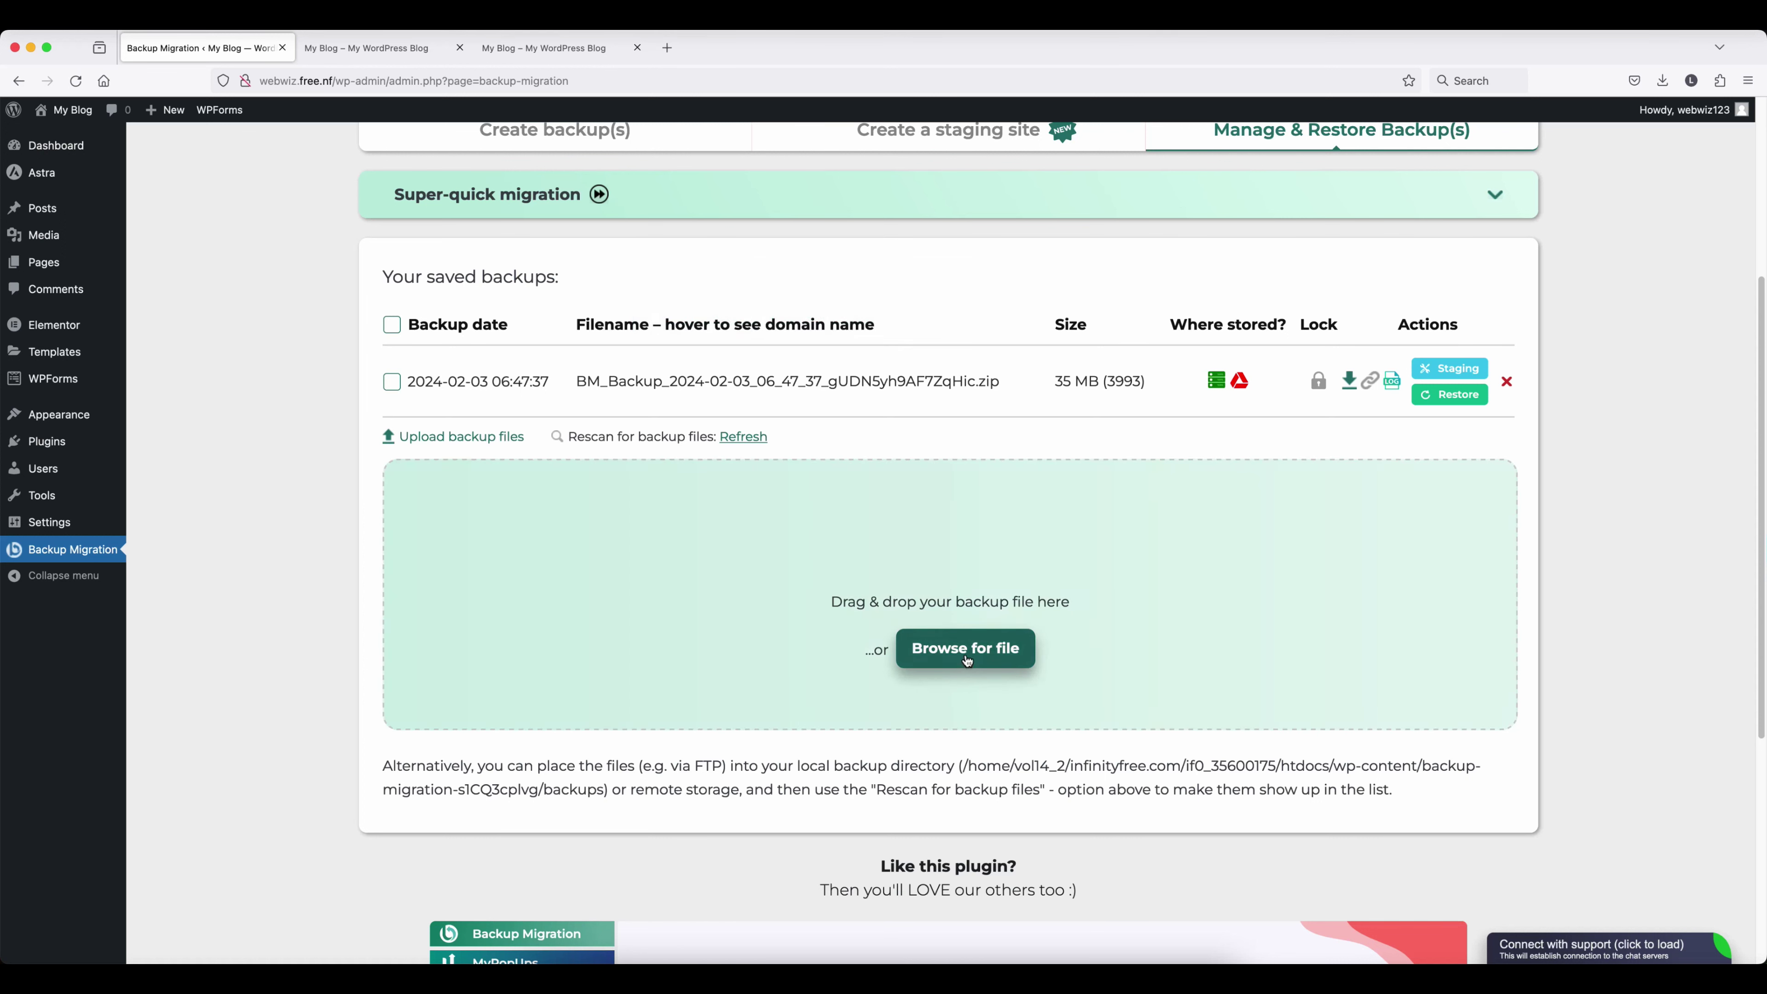
{"action": "mouse_move", "coordinate": [818, 387]}
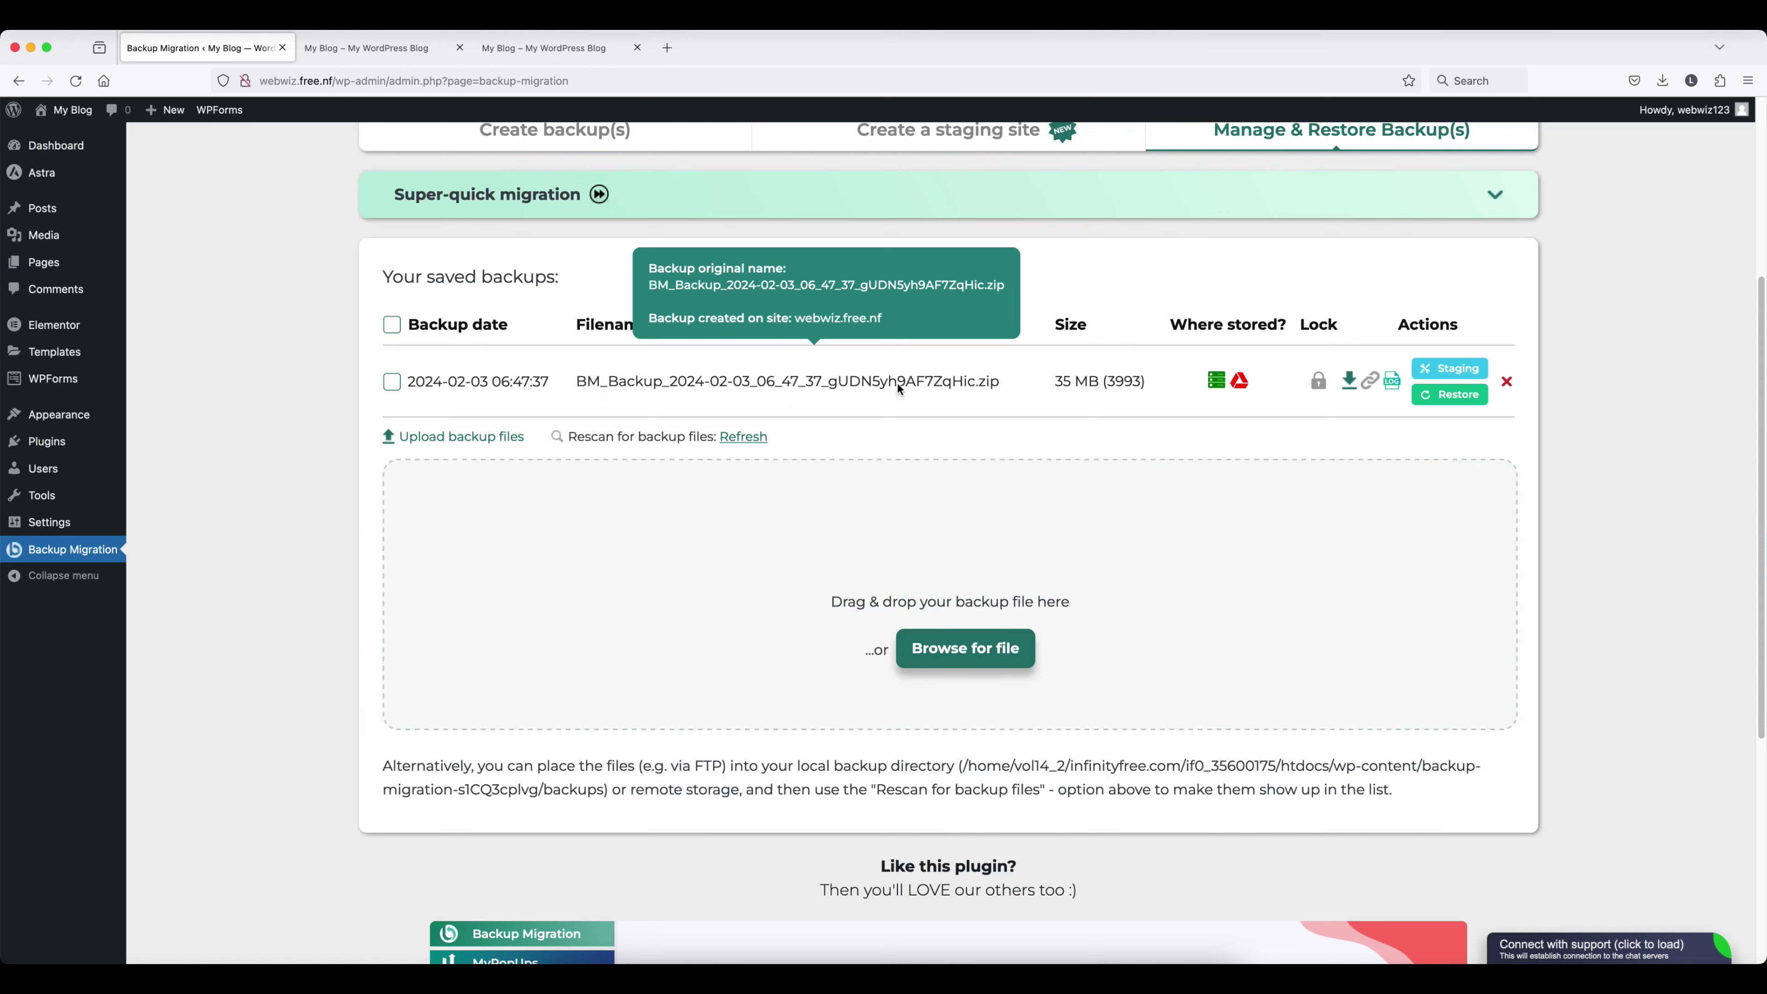